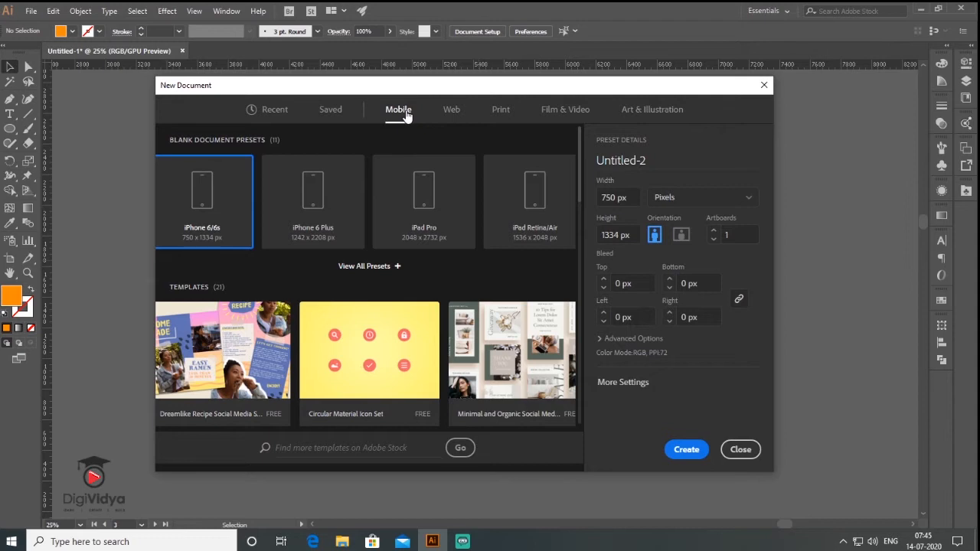
Create a new document from the Android 1080p mobile preset, 1080 x 1920 px
click(369, 267)
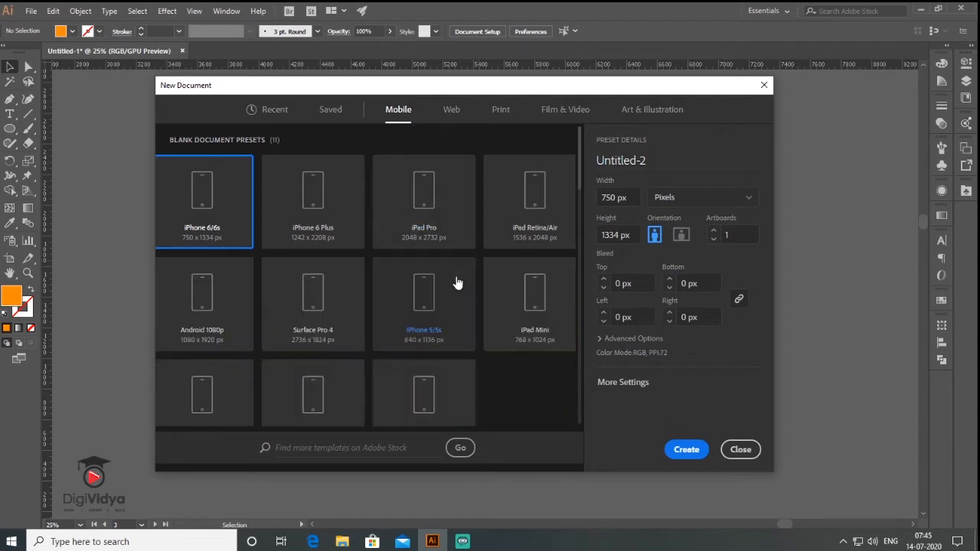
click(226, 309)
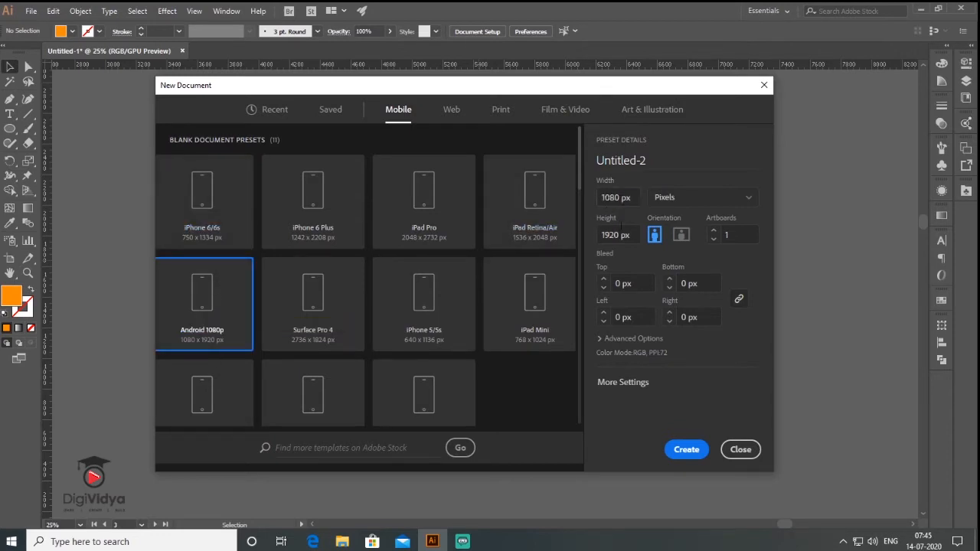
click(687, 450)
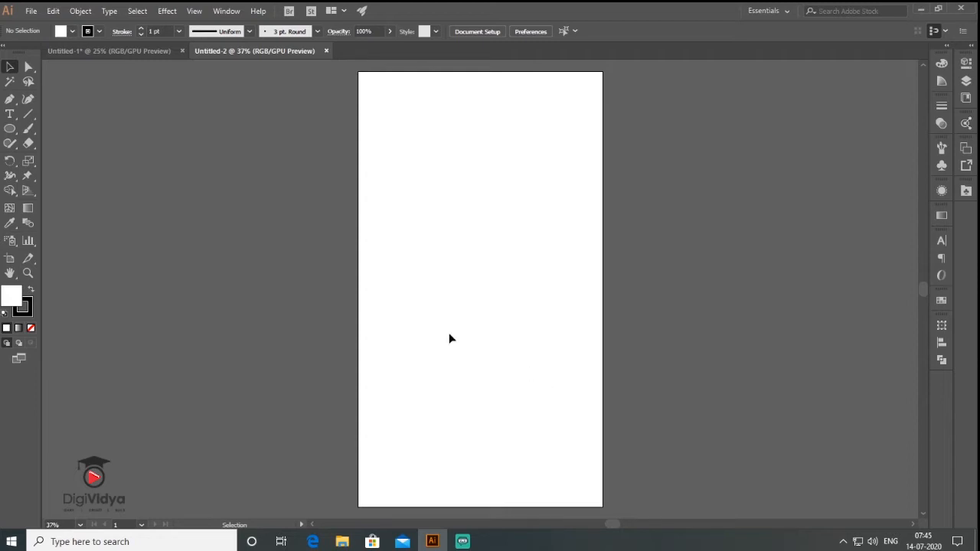
Show the rulers around the new blank artboard
scroll(416, 324, down, 1)
drag(463, 305, 420, 277)
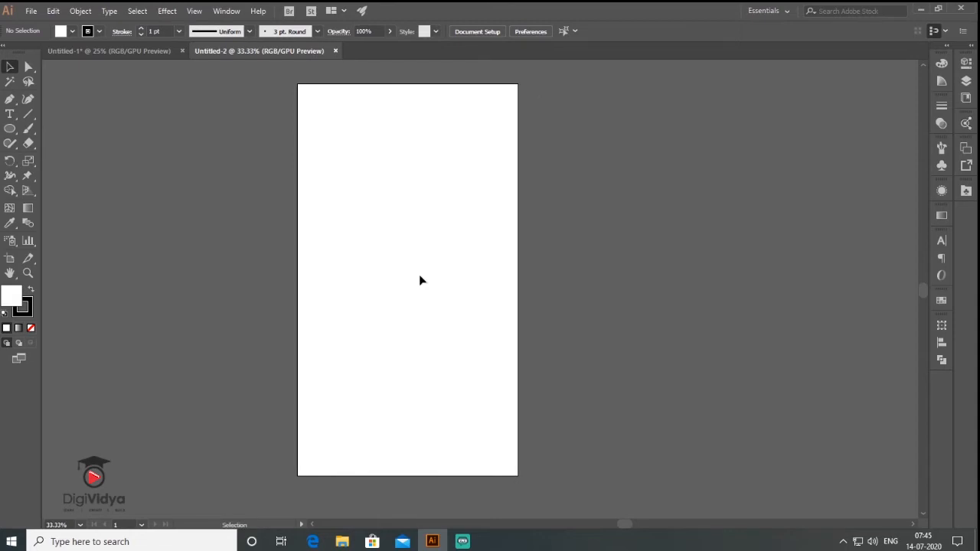
click(194, 10)
mouse_move(249, 284)
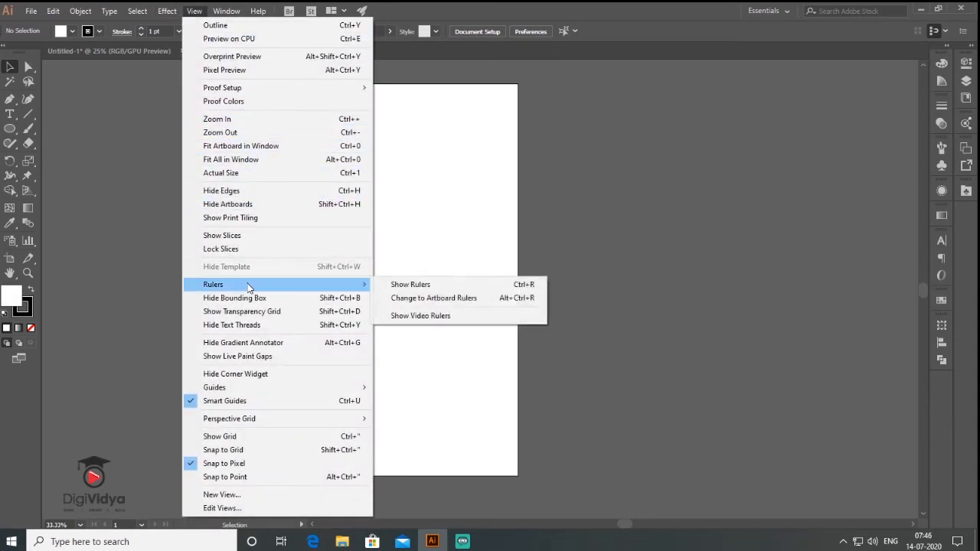
click(408, 288)
Add vertical guides at X 30 px and X 1050 px as the artboard's side margins
drag(47, 258, 211, 273)
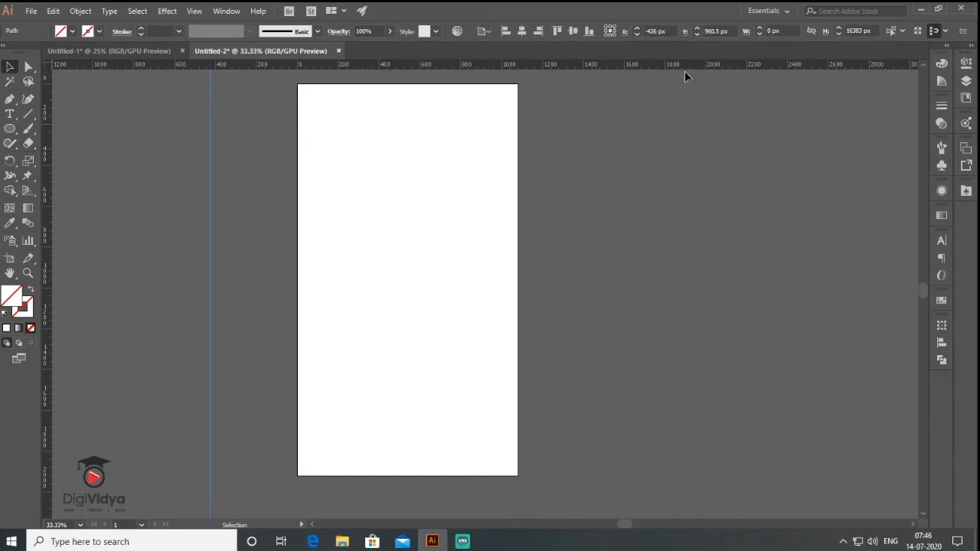
click(673, 32)
text(0)
key(Return)
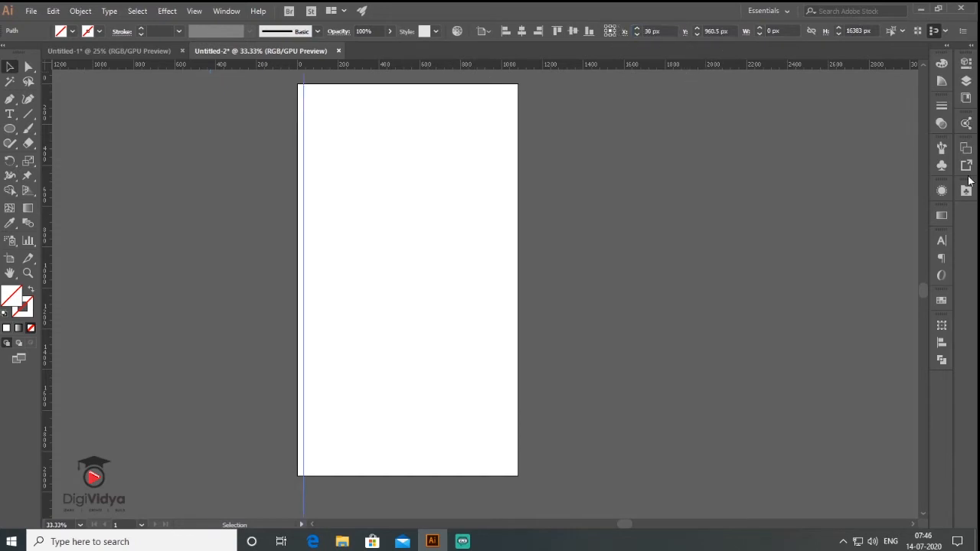
key(Return)
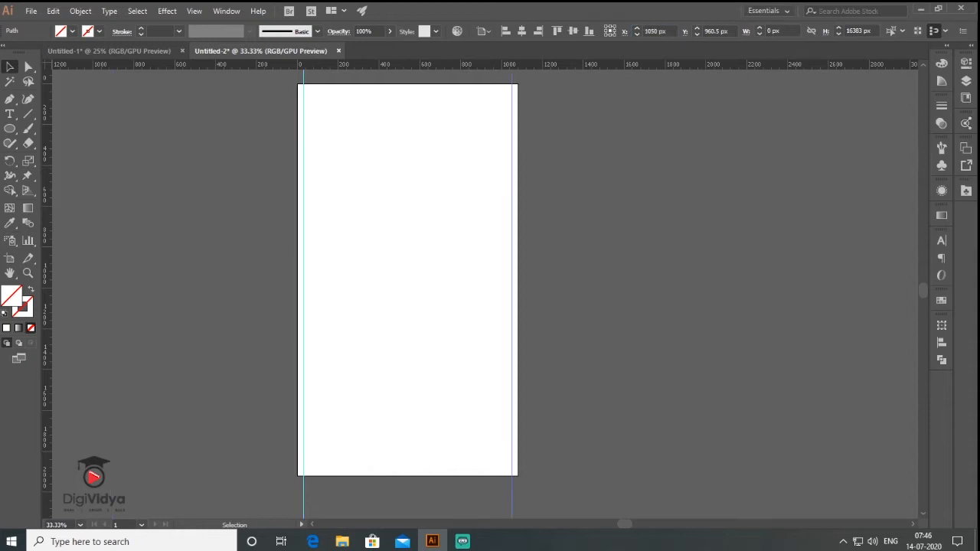
Add horizontal guides at Y 30 px and just inside the artboard's bottom edge, with a margin matching the top one
click(690, 32)
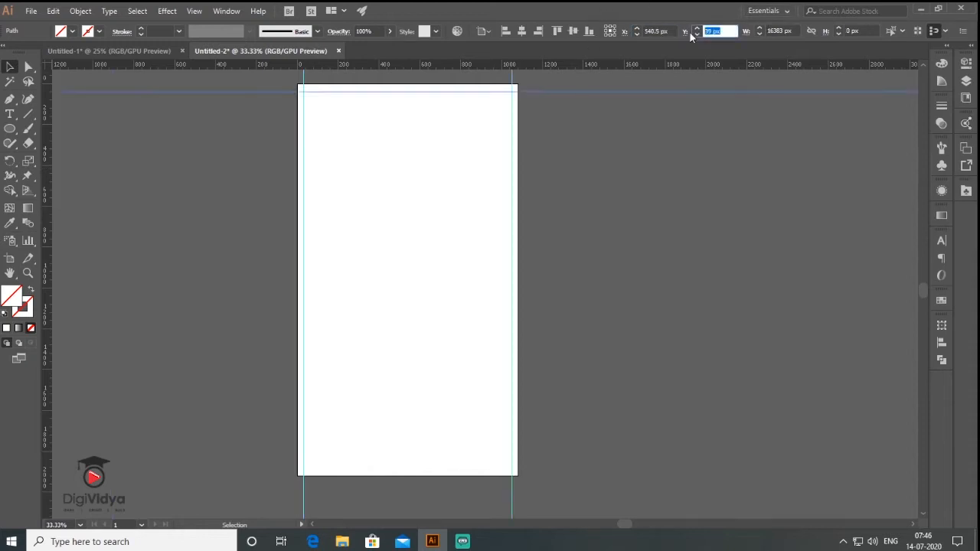
text(30)
key(Return)
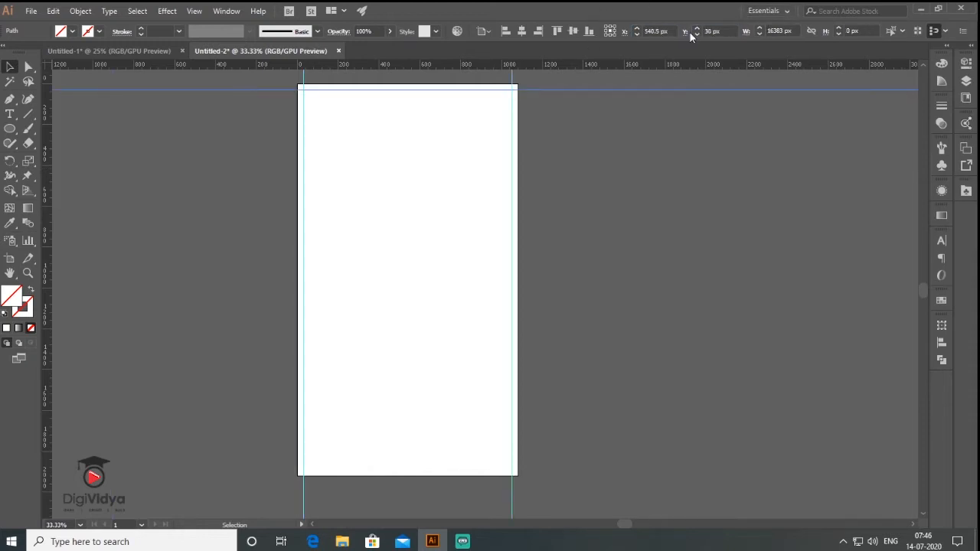
click(688, 32)
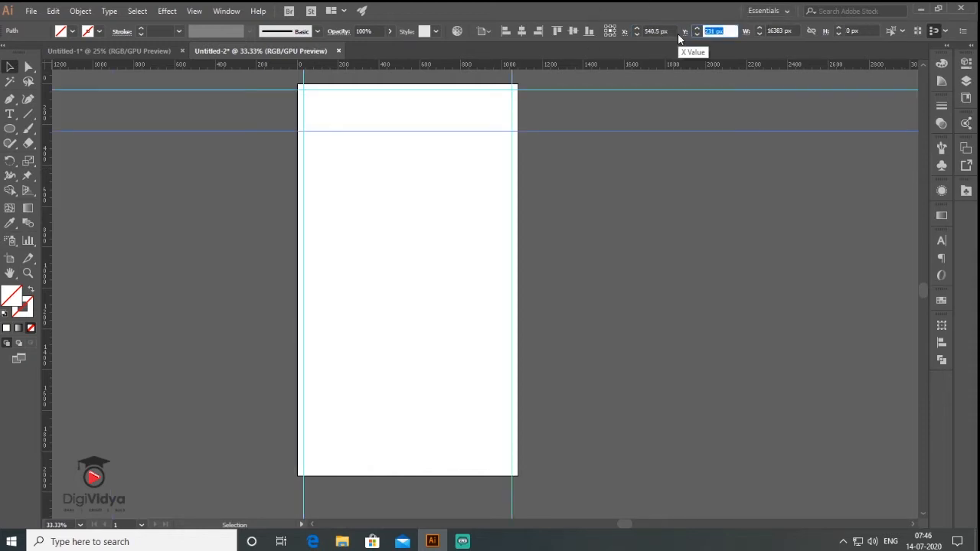
text(1850)
key(Return)
click(235, 356)
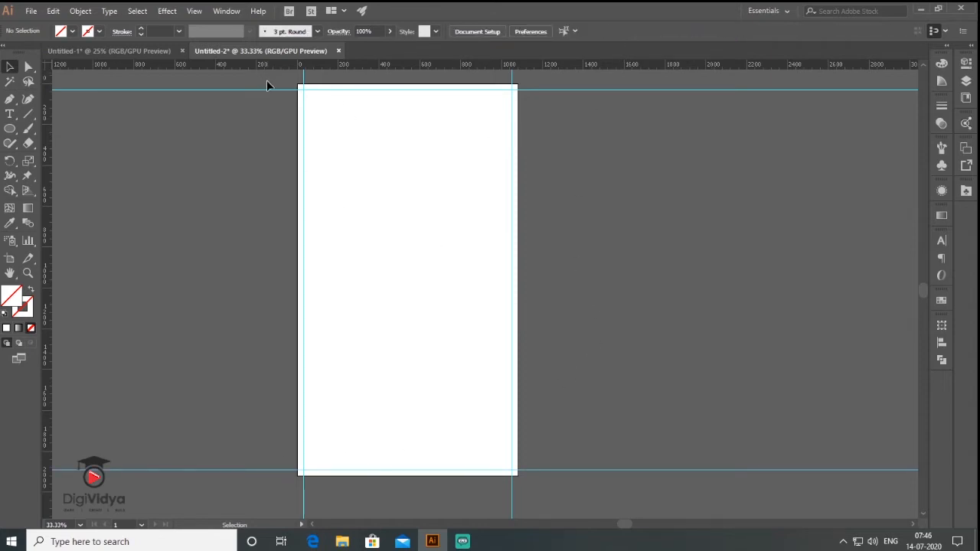
Select all four margin guides and lock them
drag(592, 502, 591, 502)
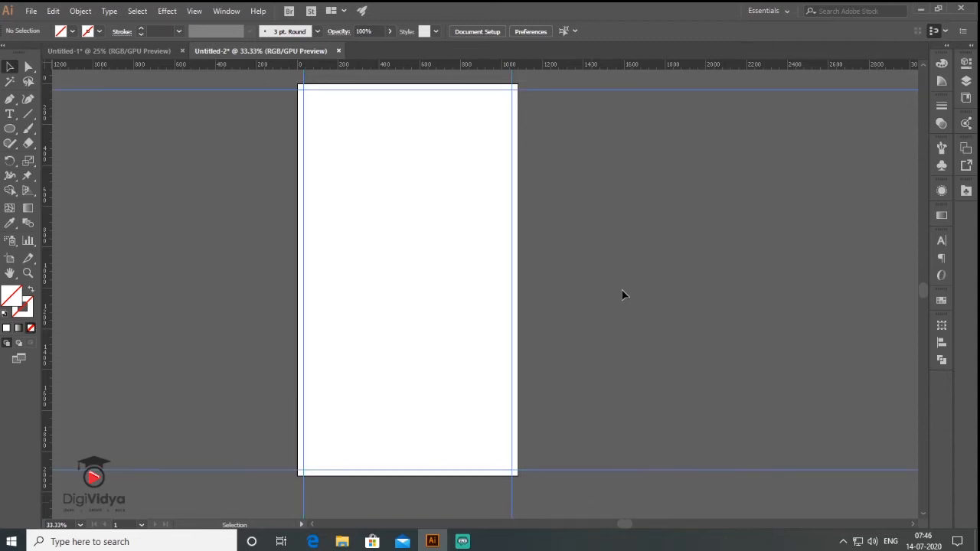
click(80, 11)
mouse_move(100, 83)
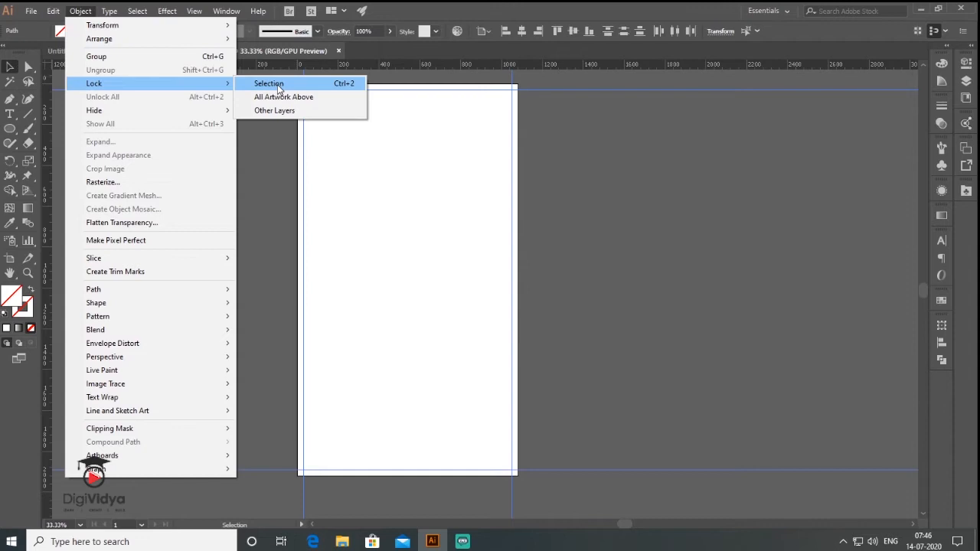
click(278, 84)
Sketch a rough screen layout with the Paintbrush: status bar dashes, a logo box with two caption lines, two labelled fields and two bottom lines
key(b)
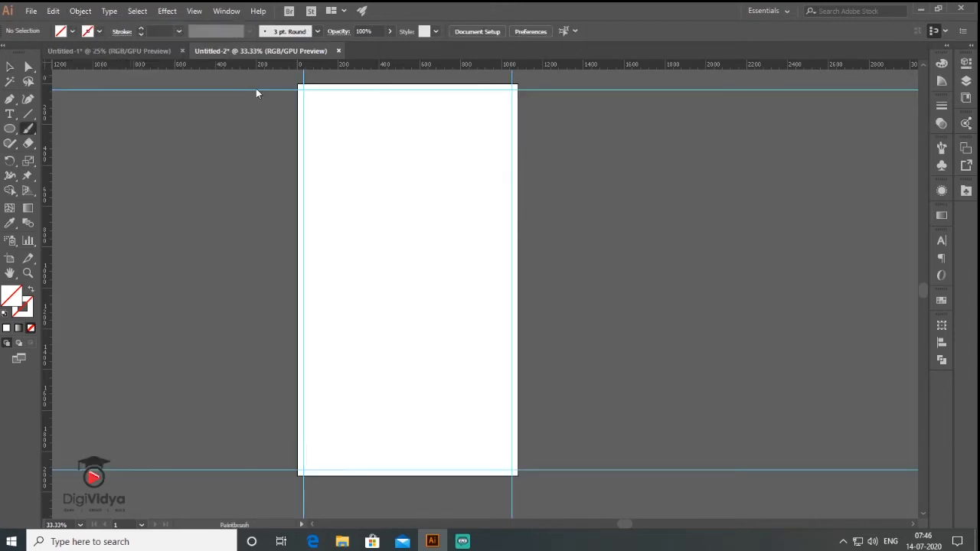
click(327, 93)
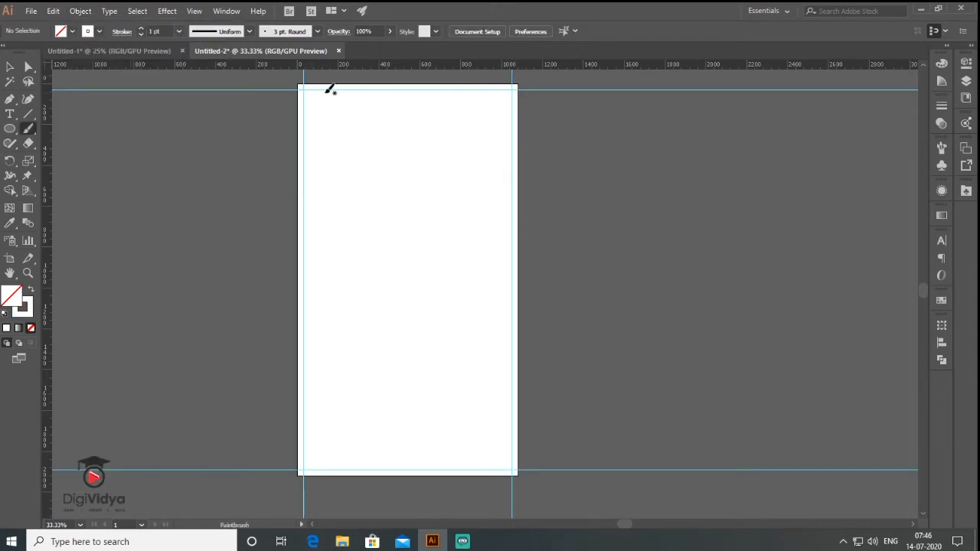
click(3, 314)
mouse_move(343, 129)
mouse_down()
mouse_move(344, 201)
mouse_move(475, 202)
mouse_move(495, 146)
mouse_move(444, 133)
mouse_move(354, 136)
mouse_up()
mouse_move(356, 218)
mouse_down()
mouse_move(478, 216)
mouse_move(444, 222)
mouse_move(468, 221)
mouse_up()
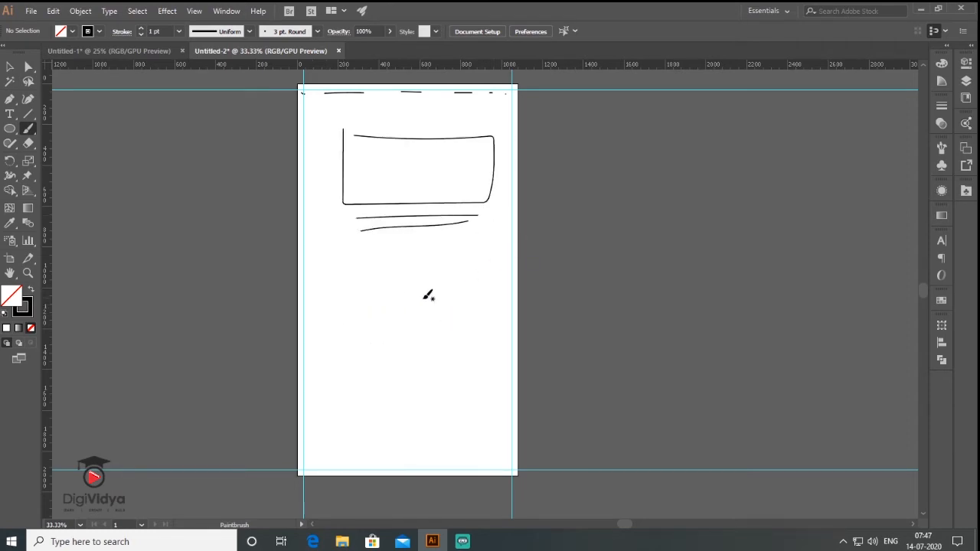
mouse_move(339, 301)
mouse_down()
mouse_move(360, 332)
mouse_move(493, 330)
mouse_move(418, 292)
mouse_move(347, 299)
mouse_up()
mouse_move(346, 383)
mouse_down()
mouse_move(372, 410)
mouse_move(475, 410)
mouse_move(474, 375)
mouse_move(355, 375)
mouse_up()
drag(331, 456, 507, 454)
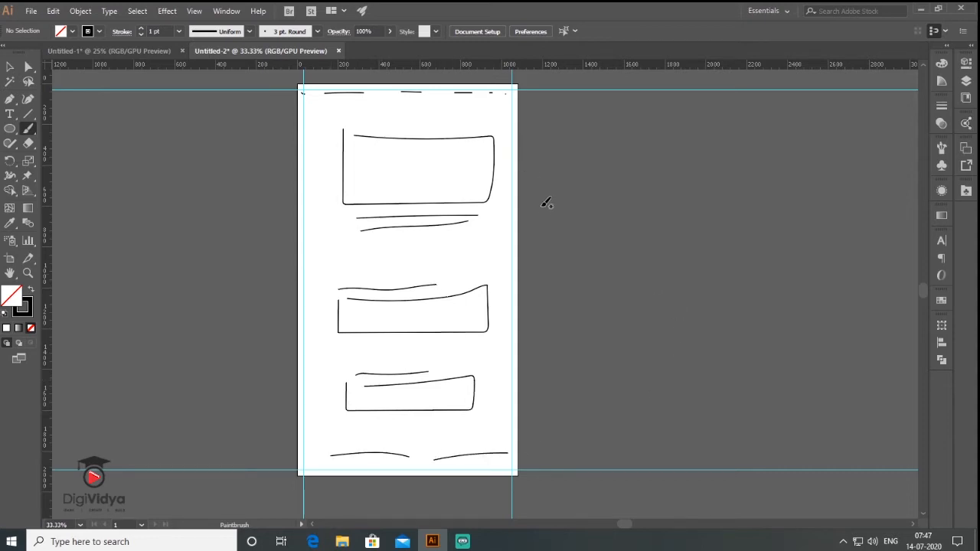
Undo the two bottom lines and sketch a wavy-topped footer shape across the artboard's lower edge instead
key(ctrl+z)
key(ctrl+z)
mouse_move(305, 394)
mouse_down()
mouse_move(341, 419)
mouse_move(443, 424)
mouse_move(512, 395)
mouse_move(518, 471)
mouse_up()
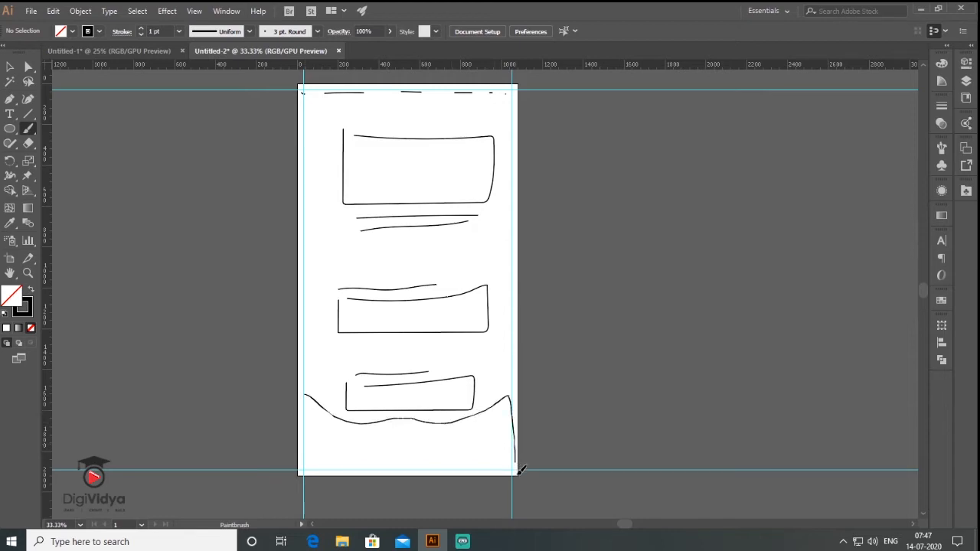
mouse_move(366, 481)
mouse_down()
mouse_move(298, 458)
mouse_move(294, 414)
mouse_up()
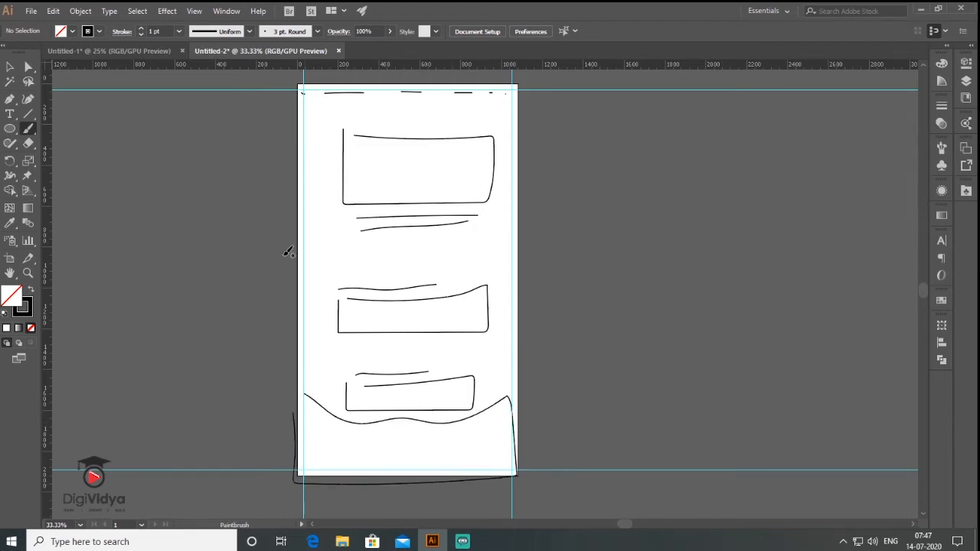
Delete all the sketched brush strokes from the artboard
key(v)
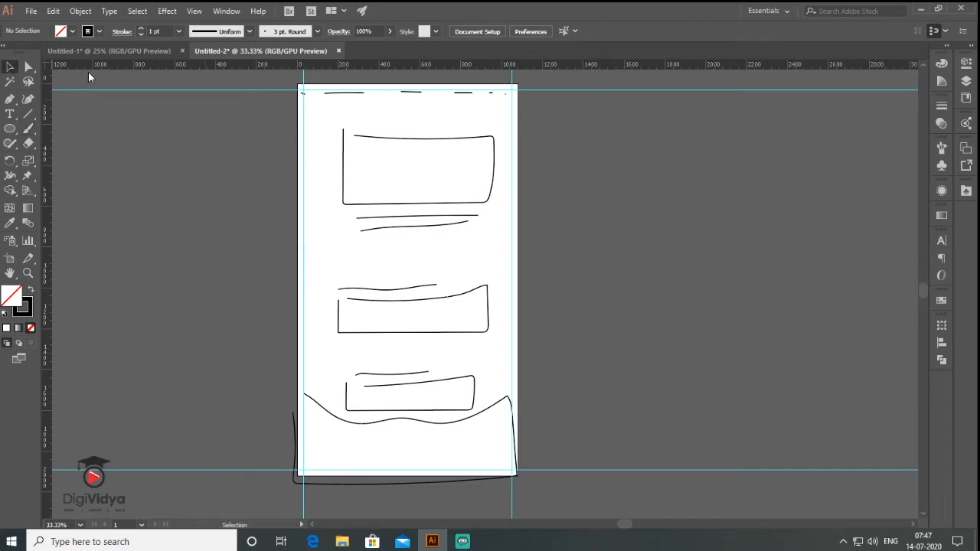
key(ctrl+a)
key(Delete)
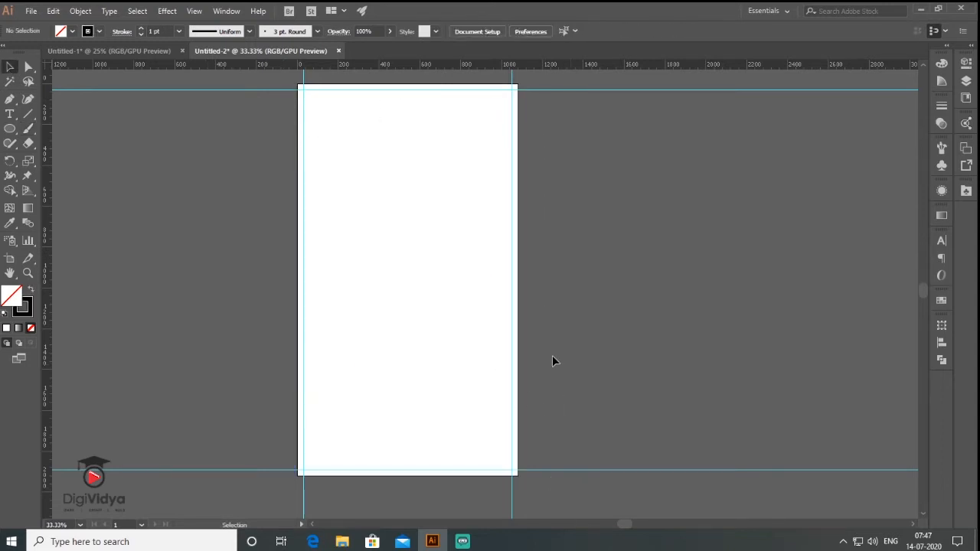
Add the word "the" in a bold script font in the upper part of the artboard
scroll(340, 92, up, 1)
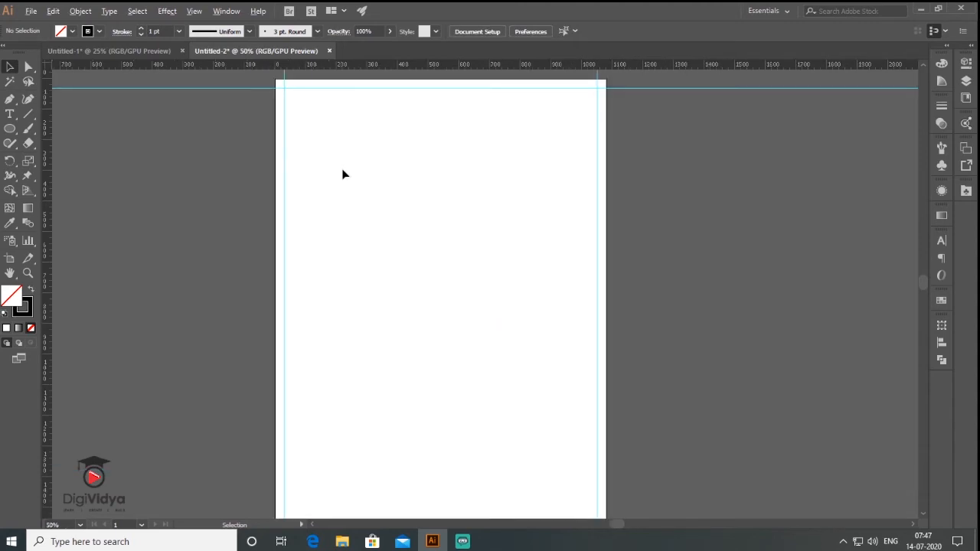
drag(348, 161, 336, 191)
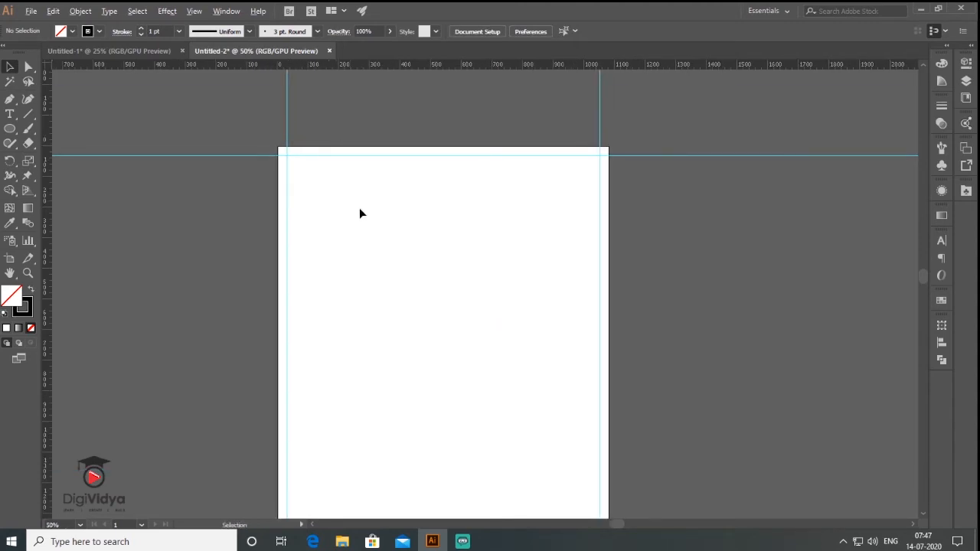
scroll(358, 212, up, 1)
key(t)
click(393, 259)
text(the)
key(Escape)
click(484, 31)
click(625, 81)
drag(418, 283, 402, 203)
Add the much larger word "kirana" in the same script font directly below "the"
drag(418, 215, 579, 298)
triple_click(407, 237)
text(kirana)
key(Escape)
drag(485, 264, 484, 247)
click(484, 323)
Add the word "Planner" in a plain sans-serif font and place it under the end of "kirana"
click(10, 113)
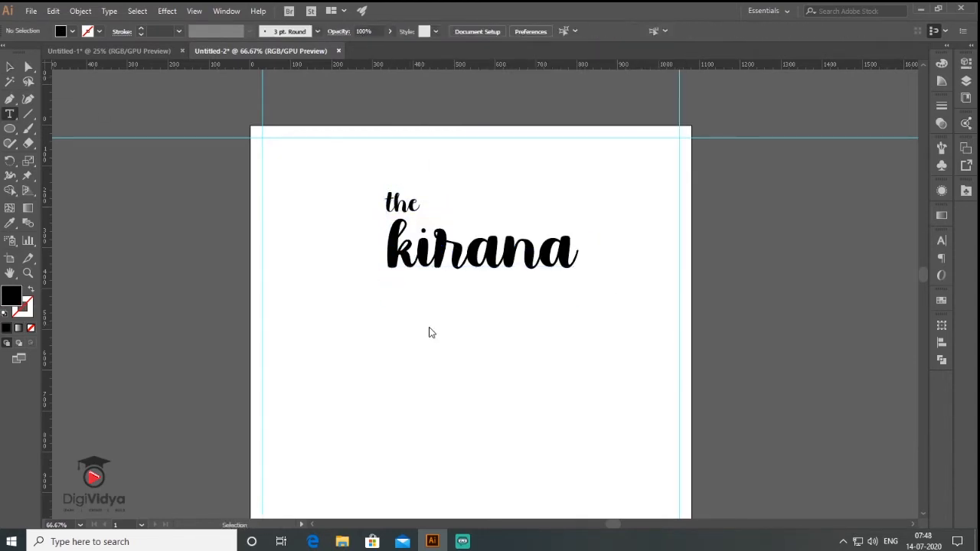
click(337, 314)
text(Planner)
key(Escape)
drag(357, 316, 390, 341)
click(474, 32)
click(625, 81)
drag(386, 338, 534, 265)
Scale up the three logo words together slightly and group them
click(534, 258)
key(ctrl+a)
mouse_move(579, 294)
mouse_down()
mouse_move(597, 302)
mouse_move(588, 301)
mouse_up()
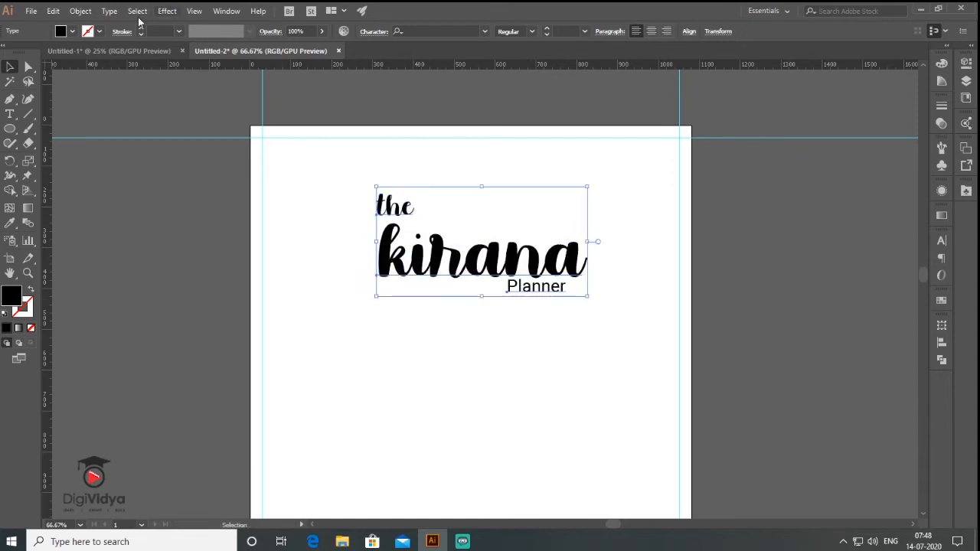
click(80, 11)
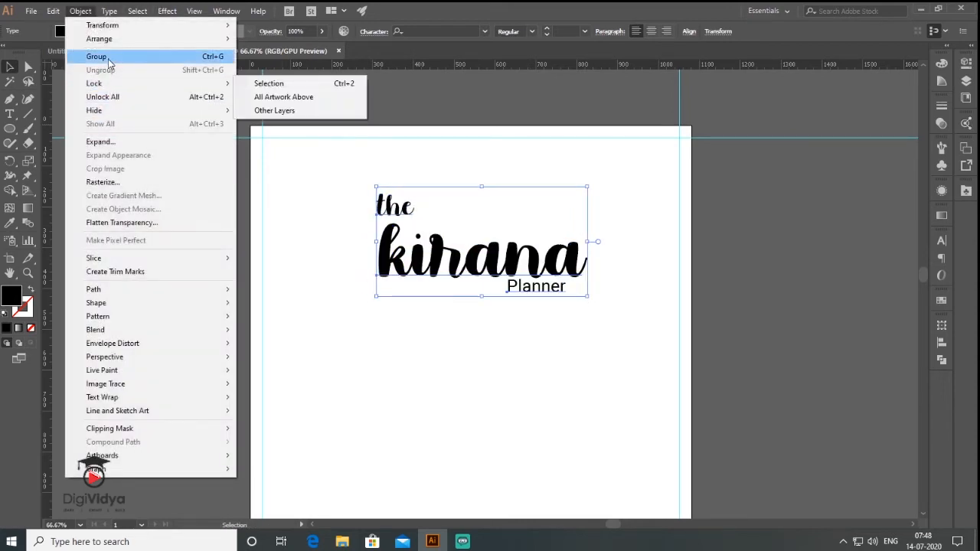
click(109, 59)
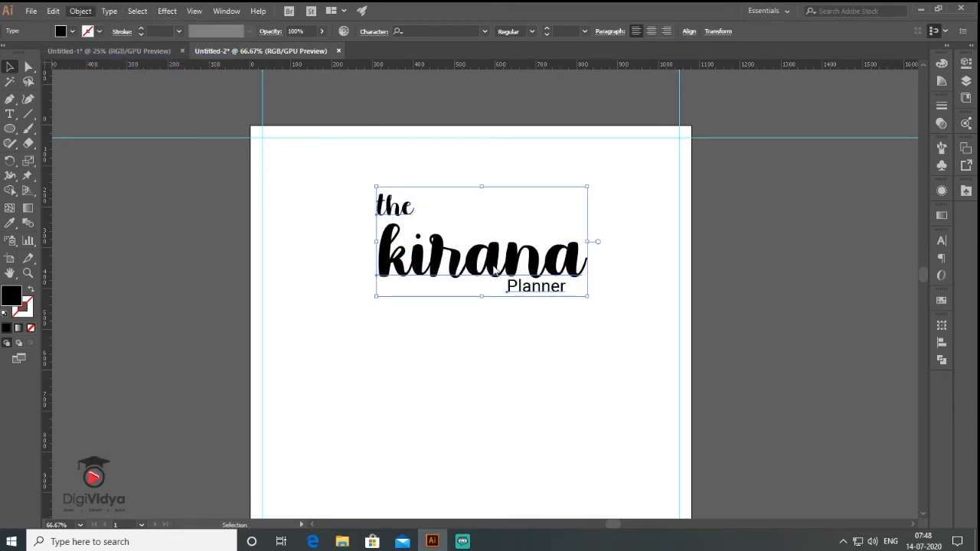
Centre the logo group horizontally on the artboard
click(942, 344)
click(912, 420)
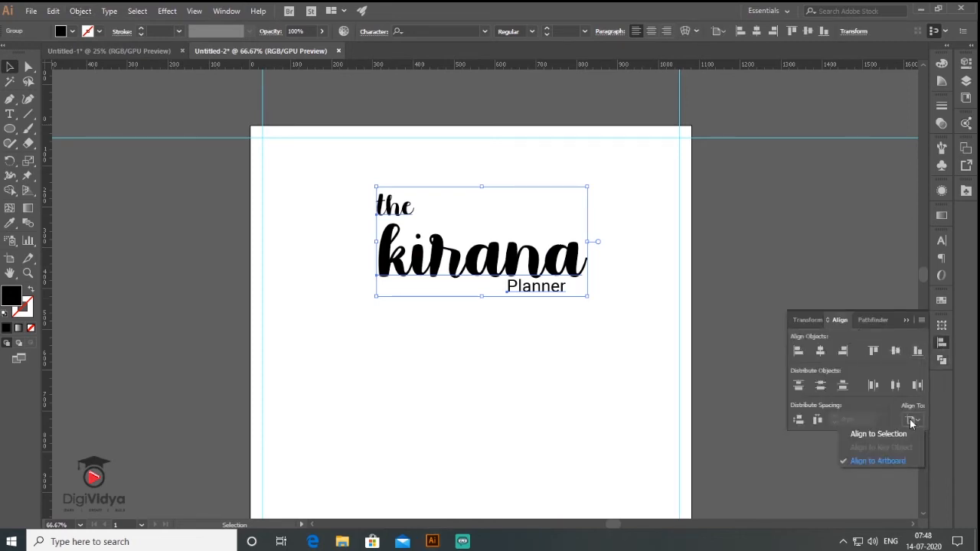
click(850, 460)
click(820, 350)
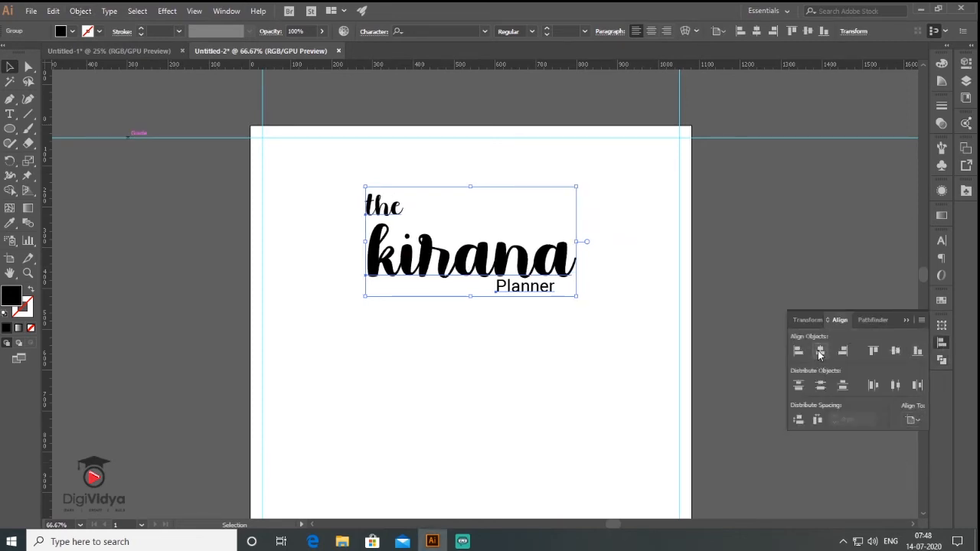
click(760, 222)
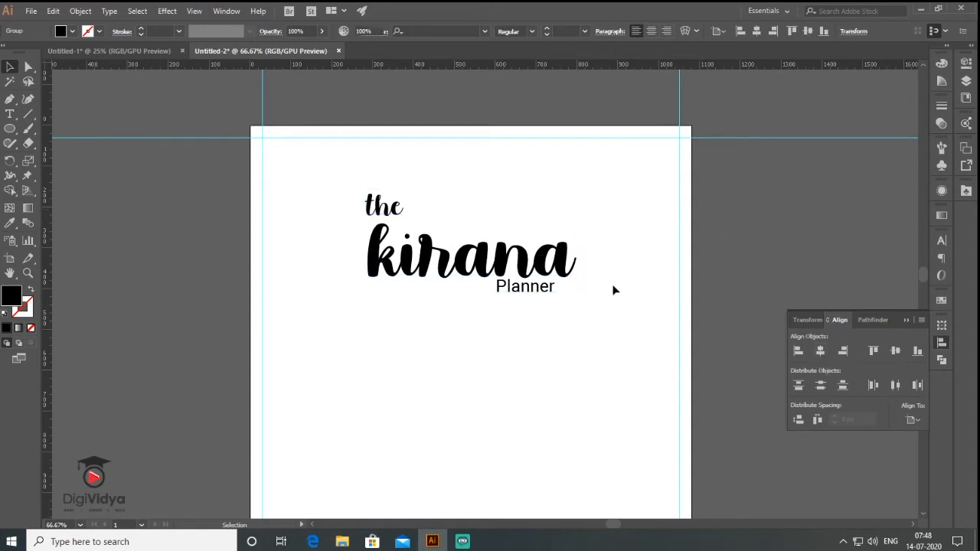
Draw a small black circle at the upper-left guide corner and repeat it into a row of five signal dots
scroll(532, 285, down, 2)
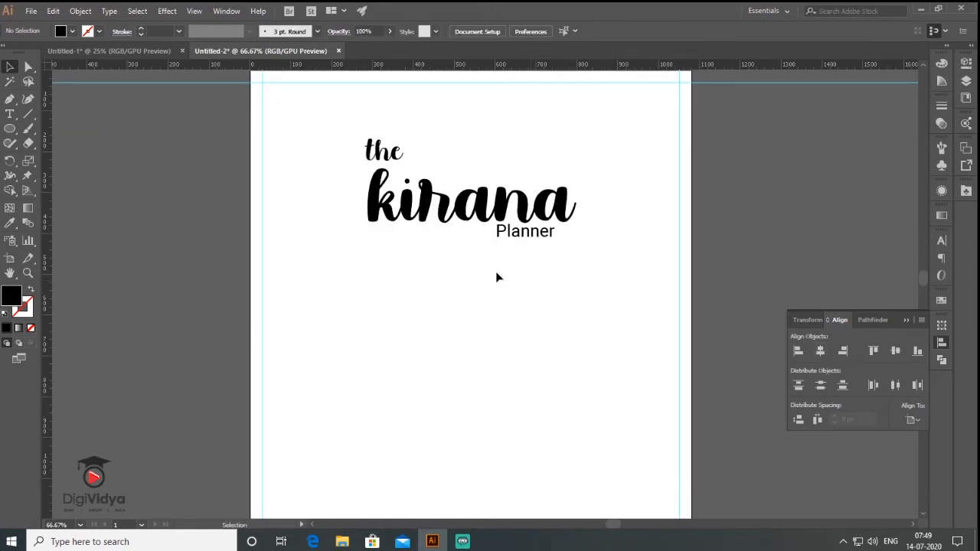
scroll(262, 78, up, 3)
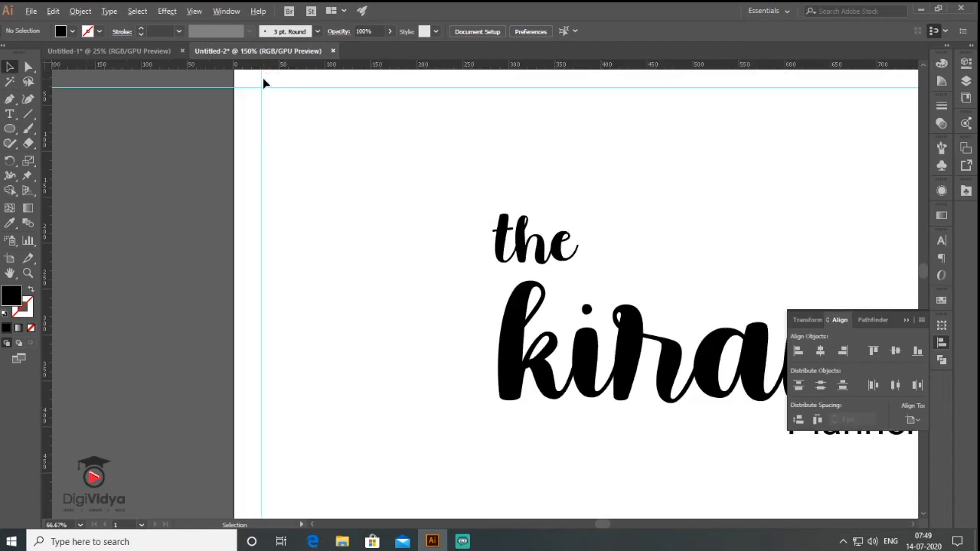
click(10, 129)
mouse_move(258, 89)
mouse_down()
mouse_move(276, 106)
mouse_move(303, 104)
mouse_move(294, 104)
mouse_up()
key(v)
key(ctrl+d)
key(ctrl+d)
key(ctrl+d)
click(312, 165)
Add a small "Android" label and place it beside the signal dots in the status bar
key(t)
click(377, 176)
text(Android)
key(Escape)
drag(405, 177, 429, 103)
click(324, 177)
scroll(324, 177, down, 2)
drag(324, 177, 354, 182)
Copy the "Android" label along the status bar, changing the copies to "9:37 AM" in the middle and "96%" near the end
alt+shift+drag(176, 142, 663, 160)
triple_click(406, 143)
text(9:37 AM)
key(Escape)
triple_click(659, 143)
text(96%)
Draw the battery icon's body and small terminal as rectangles at the end of the status bar, beside the 96% label
click(10, 66)
drag(10, 128, 61, 129)
scroll(718, 141, up, 5)
mouse_move(553, 130)
mouse_down()
mouse_move(681, 174)
mouse_move(747, 173)
mouse_up()
key(v)
mouse_move(732, 165)
mouse_down()
mouse_move(683, 151)
mouse_move(678, 167)
mouse_up()
Unite the battery's body and terminal into one shape with a black fill and no stroke
shift+click(604, 157)
click(873, 320)
click(799, 351)
double_click(11, 296)
double_click(22, 306)
click(793, 183)
click(475, 214)
key(ctrl+1)
Place the RSS symbol from the Web Icons library, rotate it upright and shrink it into a Wi-Fi icon beside the "Android" label
click(227, 11)
mouse_move(294, 497)
click(511, 466)
drag(866, 288, 357, 285)
drag(378, 265, 348, 256)
drag(380, 285, 364, 285)
drag(357, 286, 267, 229)
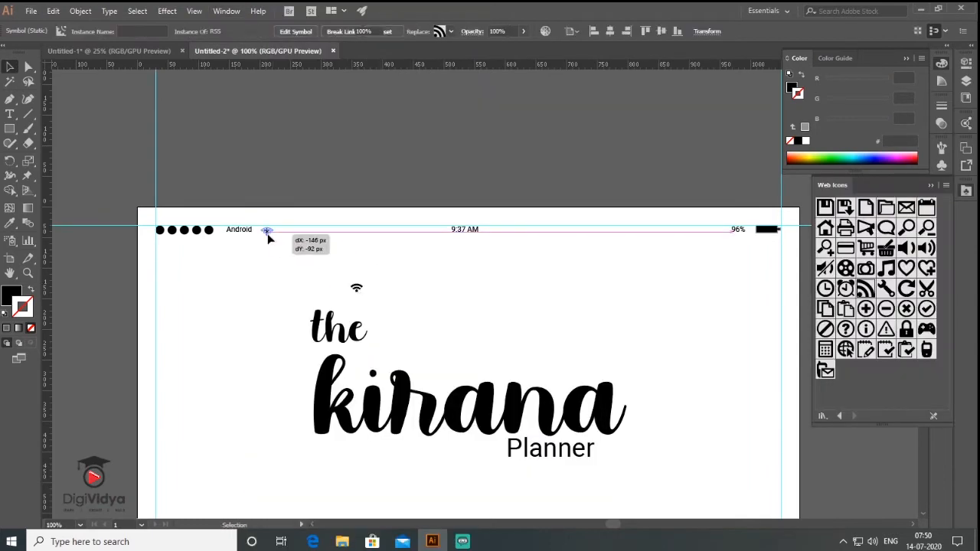
Move the 96% label slightly closer to the battery icon
scroll(388, 282, down, 1)
scroll(642, 291, up, 2)
drag(601, 195, 616, 202)
click(569, 247)
key(ctrl+minus)
key(ctrl+minus)
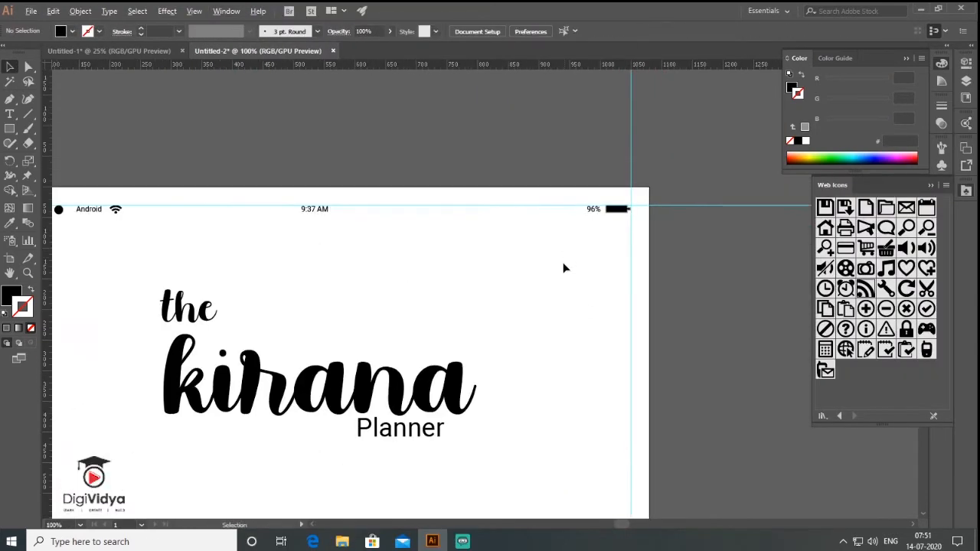
Add the centre-aligned tagline "Grocery Shopping has naver been this much fun." below the logo, enlarge it and centre it on the artboard
drag(517, 369, 543, 250)
key(ctrl+minus)
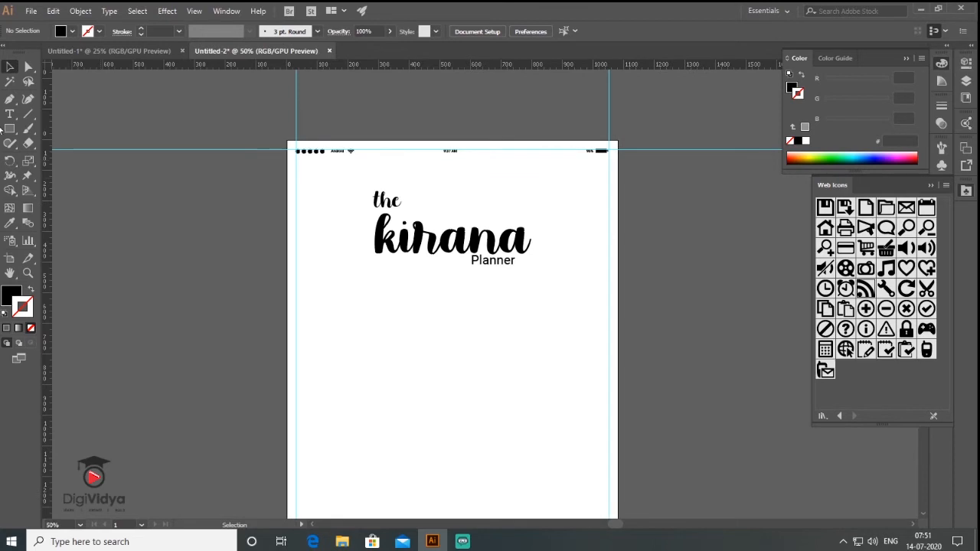
key(t)
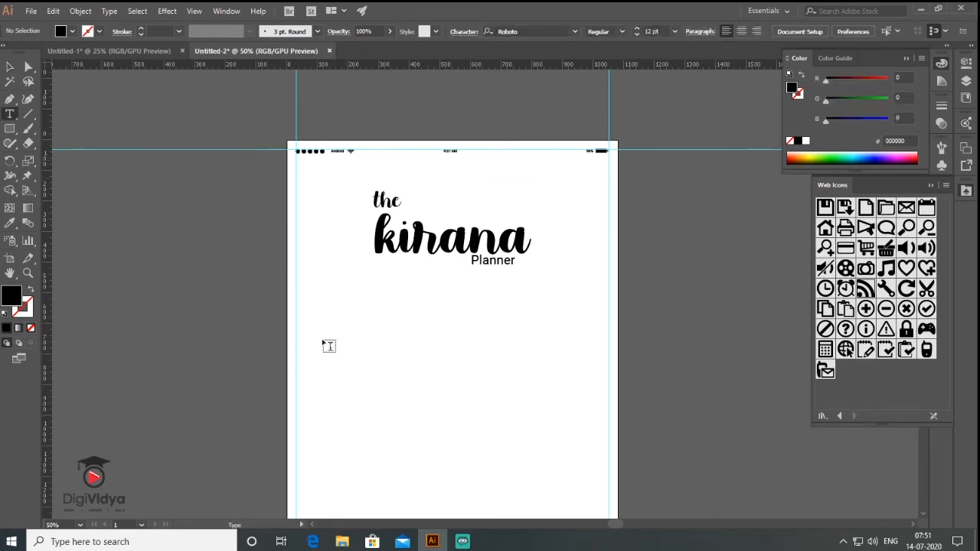
click(324, 340)
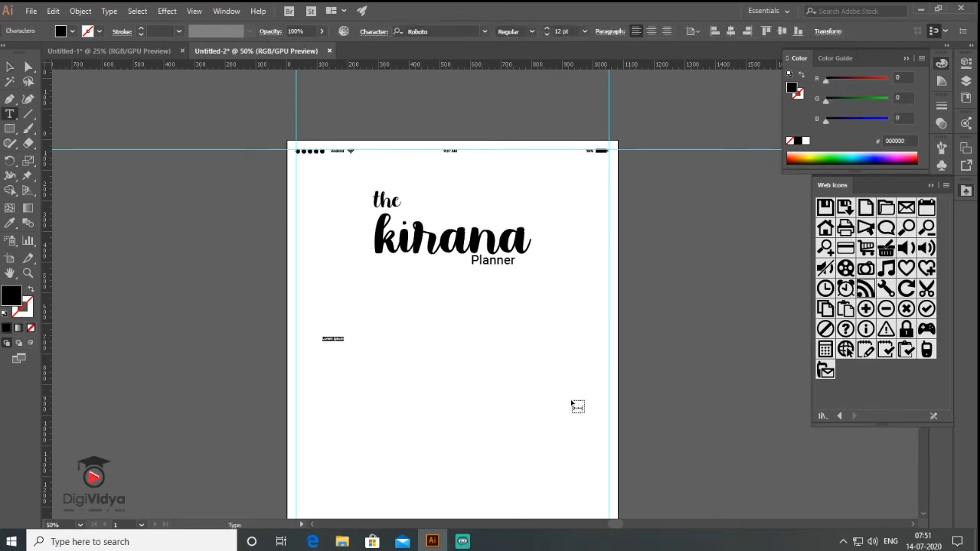
text(Grocery Shopping has never been this much)
key(Escape)
drag(369, 346, 435, 360)
key(ctrl+shift+c)
drag(326, 330, 510, 315)
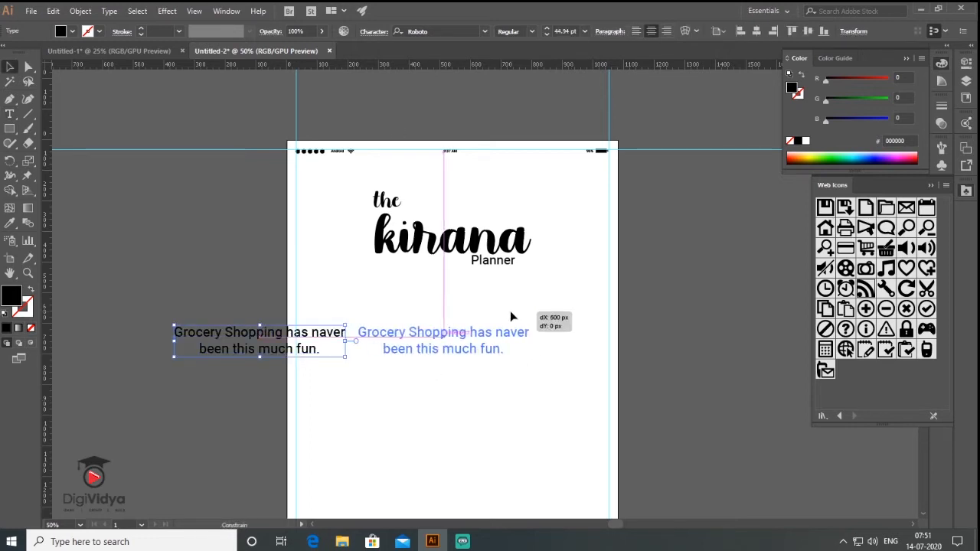
Enlarge the kirana Planner logo slightly and reposition it so it stays centred above the tagline
scroll(501, 322, down, 1)
click(665, 342)
drag(666, 341, 649, 233)
drag(387, 121, 510, 189)
drag(505, 177, 511, 181)
click(672, 213)
drag(385, 118, 511, 194)
drag(460, 161, 455, 179)
click(525, 260)
click(460, 226)
click(298, 165)
Draw a wide button rectangle below the tagline, round its ends and give it a teal fill
click(10, 129)
drag(371, 270, 528, 302)
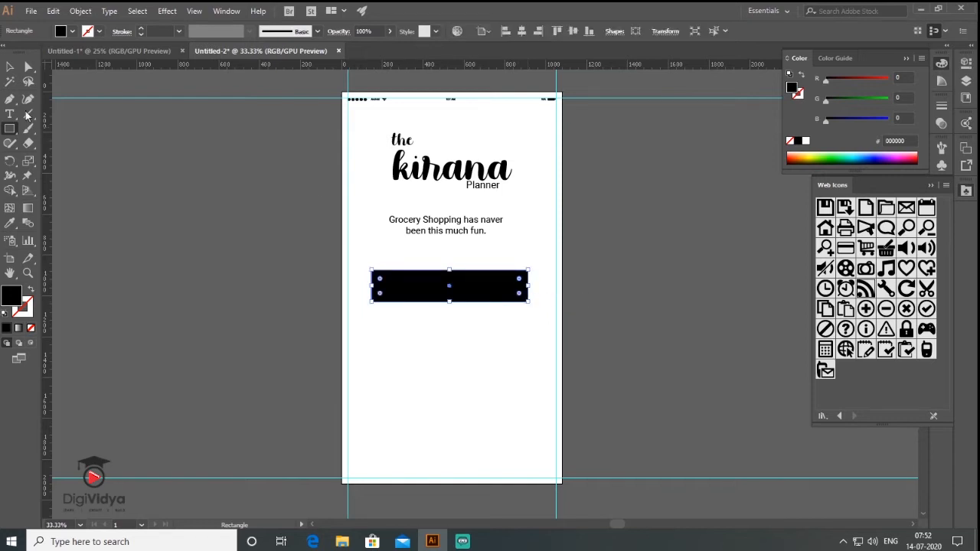
key(a)
drag(415, 297, 441, 306)
double_click(14, 297)
click(636, 247)
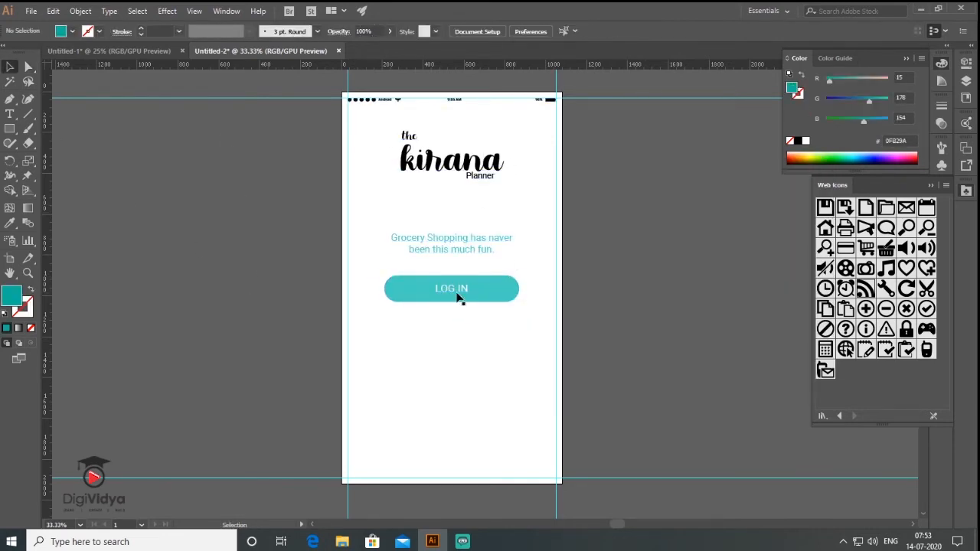
Check the font settings of the button's LOG IN label
click(458, 297)
scroll(458, 298, up, 2)
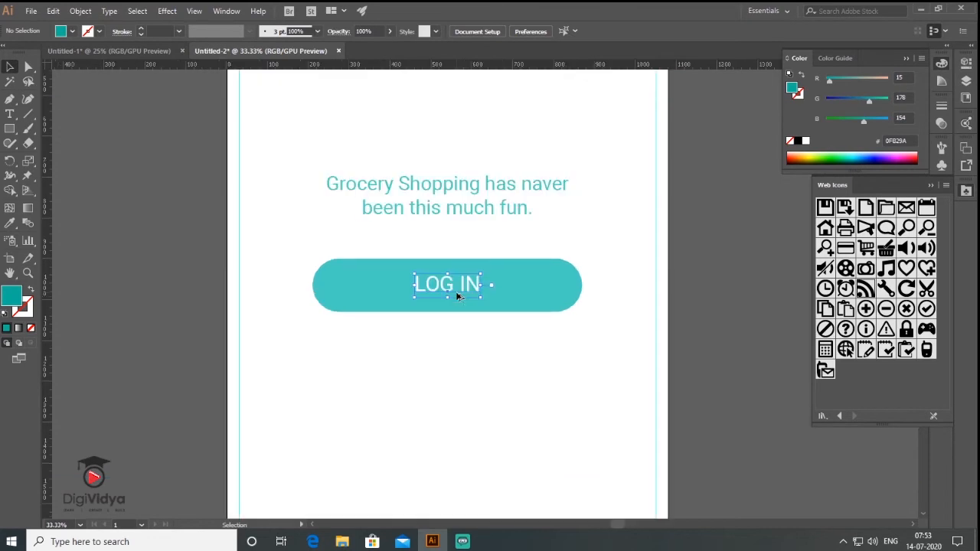
key(t)
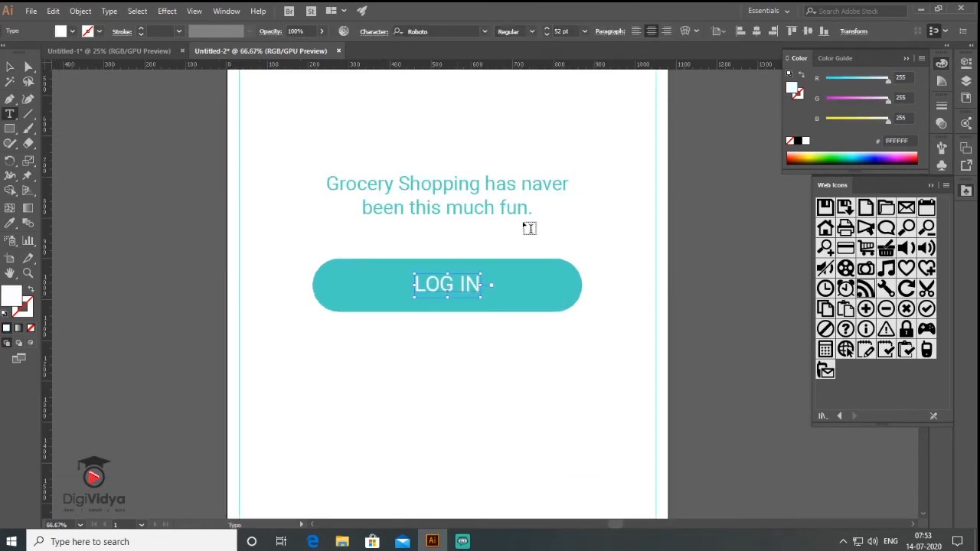
click(9, 68)
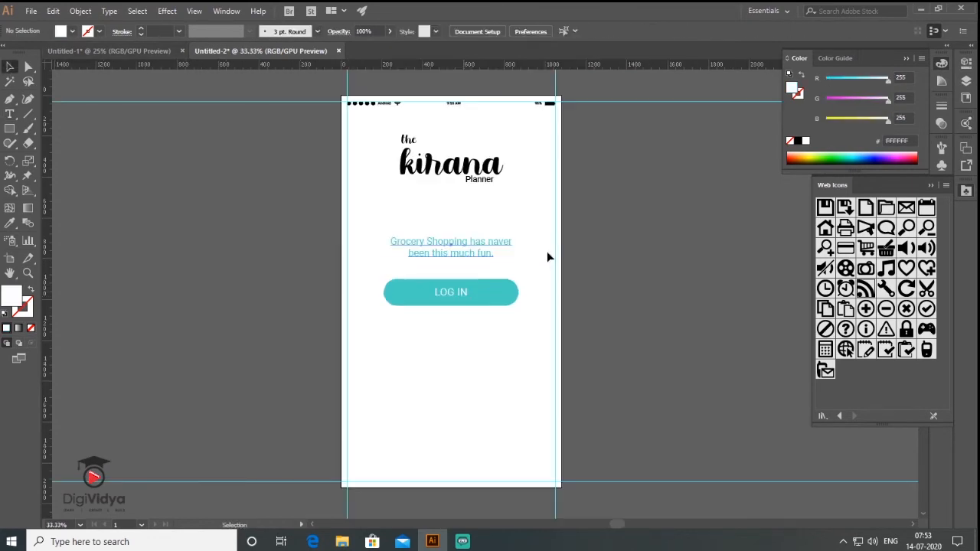
click(622, 245)
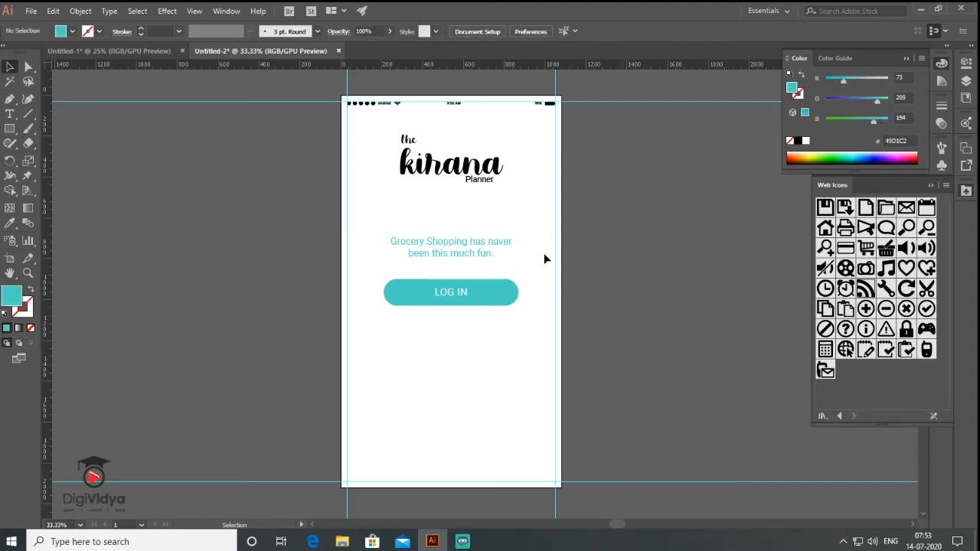
Duplicate the LOG IN button shape below the original and turn the copy's fill into a 3 pt teal outline
drag(458, 299, 452, 369)
click(31, 290)
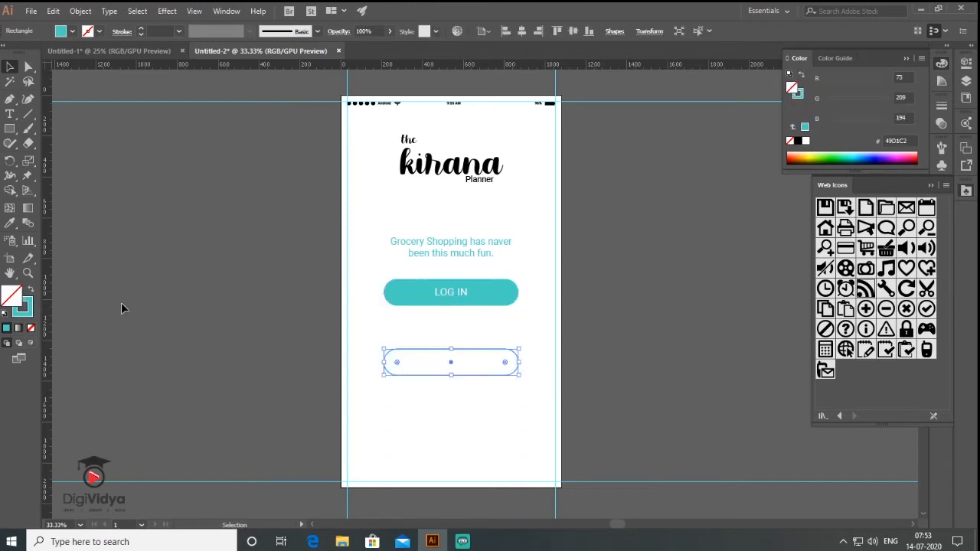
click(171, 309)
click(385, 373)
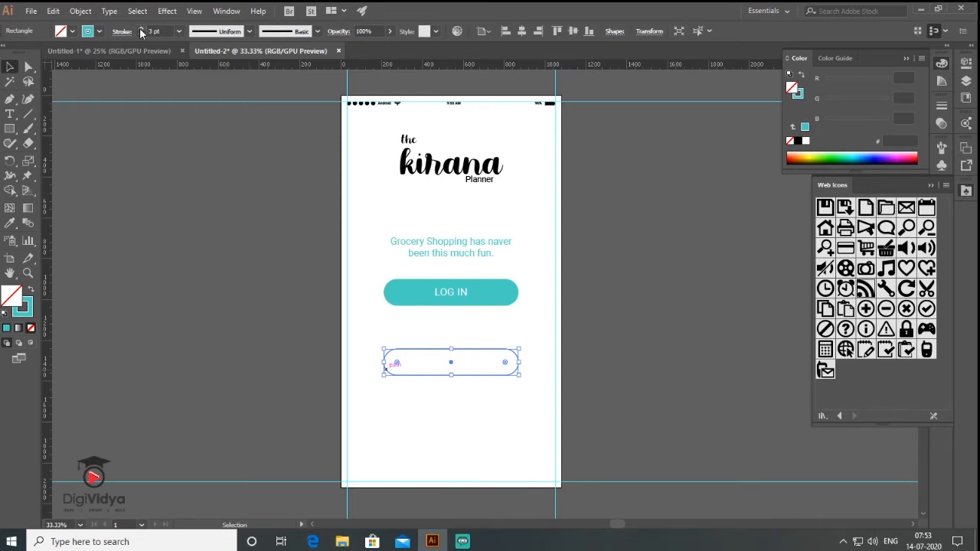
Apply the LOG IN button's teal to the label in the outlined button and change its text to "SIGN UP"
click(452, 365)
click(11, 224)
click(500, 291)
click(11, 118)
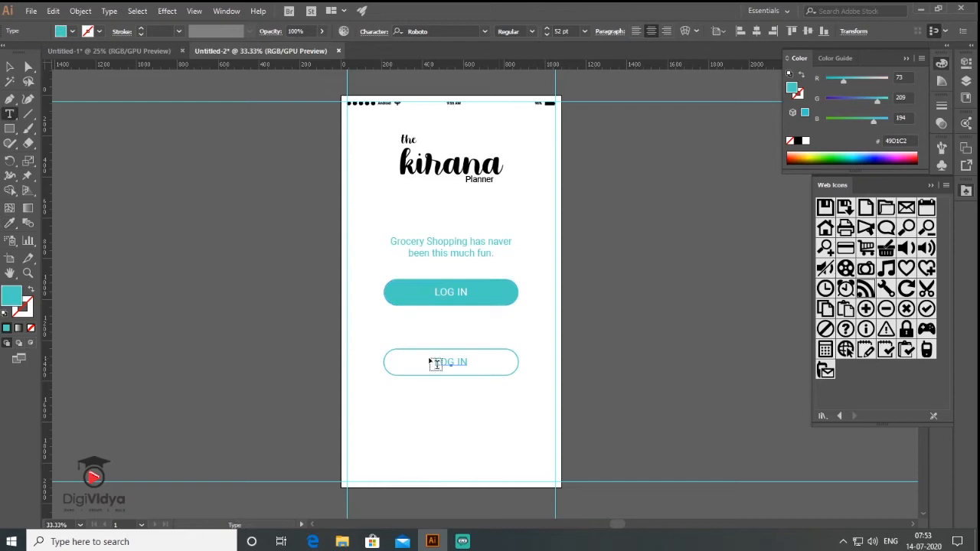
triple_click(436, 362)
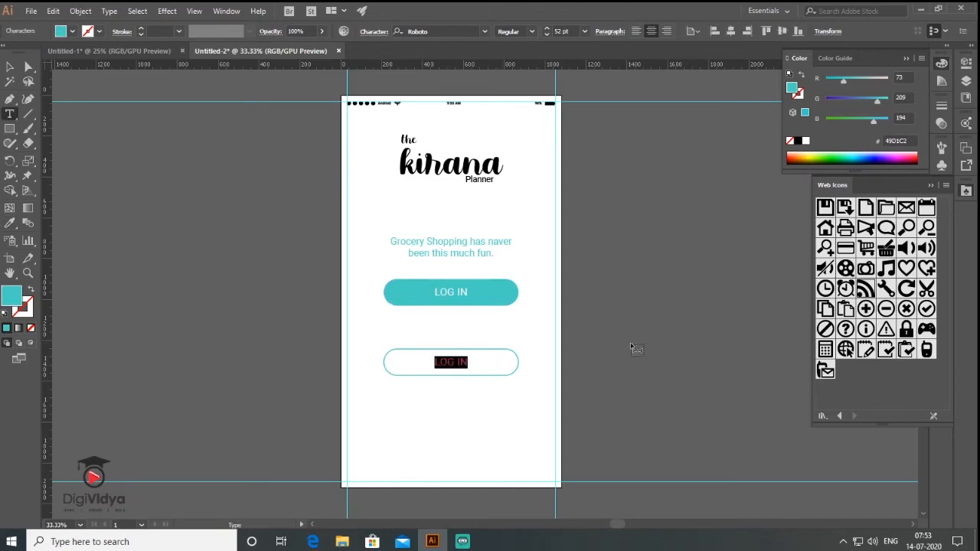
text(SIGN UP)
Add the text "Don't have an account?", place it between the two buttons and reduce its font size
click(184, 312)
text(Don't have an account?)
key(Escape)
drag(196, 317, 475, 338)
key(ctrl+shift+comma)
key(ctrl+shift+comma)
key(ctrl+shift+comma)
key(ctrl+shift+comma)
key(ctrl+shift+comma)
Set the account question's text fill to dark grey 4F4F4F
double_click(12, 296)
click(499, 306)
click(786, 206)
click(613, 329)
Tighten the vertical spacing between the account question and the SIGN UP button
click(490, 338)
key(shift+Down)
drag(621, 355, 452, 334)
click(610, 363)
scroll(611, 363, down, 1)
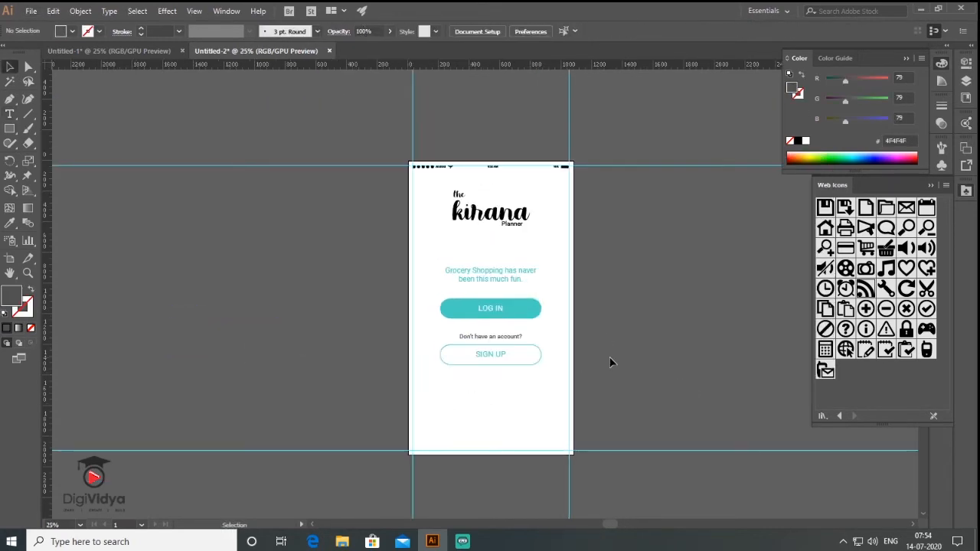
scroll(611, 363, down, 1)
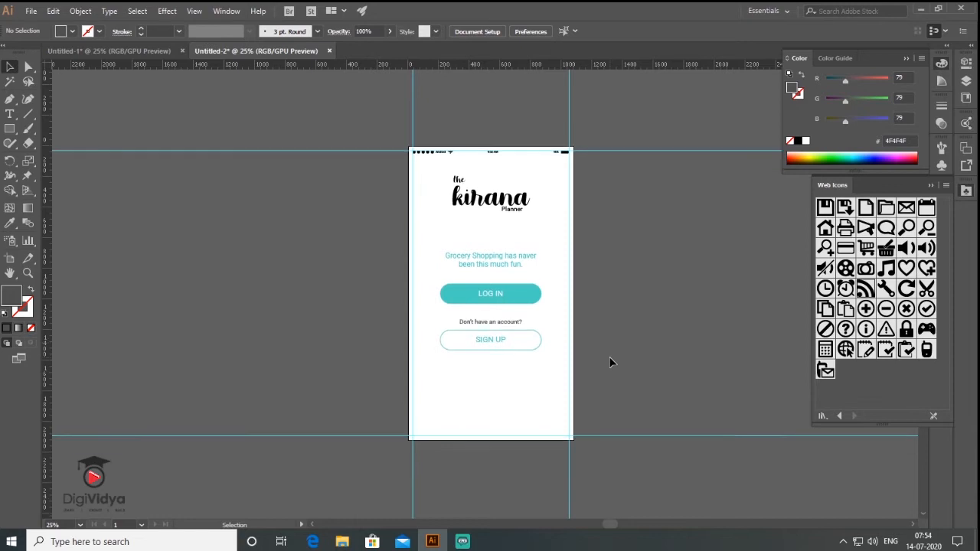
Place the grocery basket image "unnamed (2)" across the full width of the artboard along its lower edge
click(31, 10)
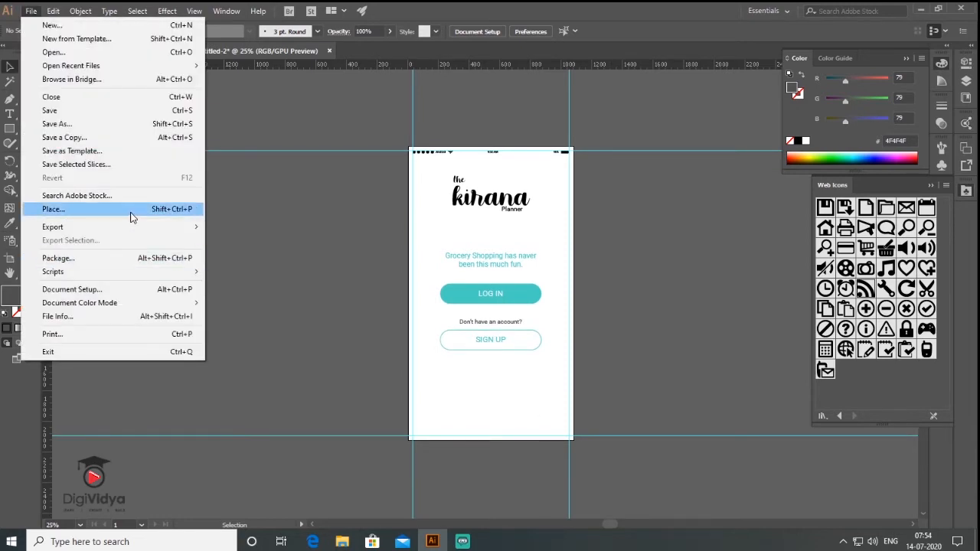
click(131, 217)
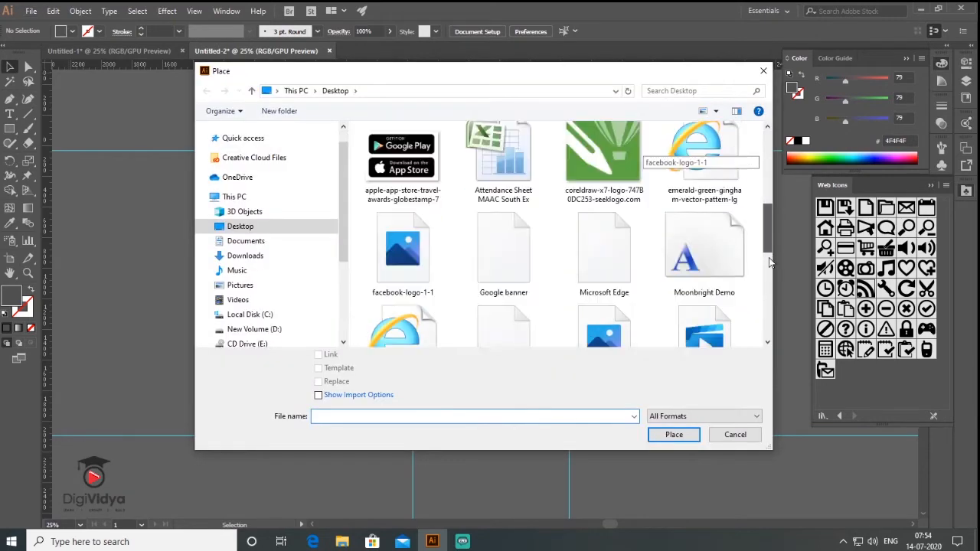
drag(769, 233, 769, 280)
double_click(700, 226)
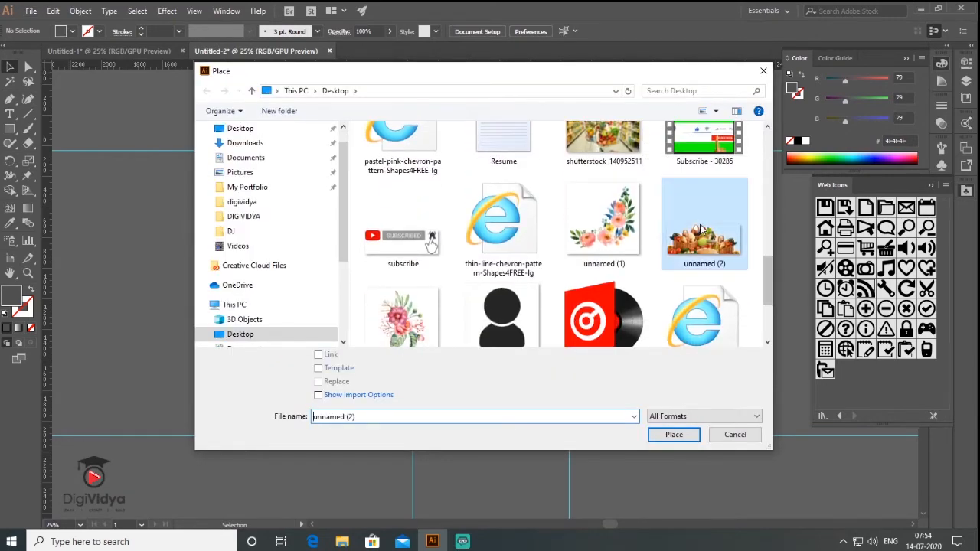
drag(409, 440, 573, 368)
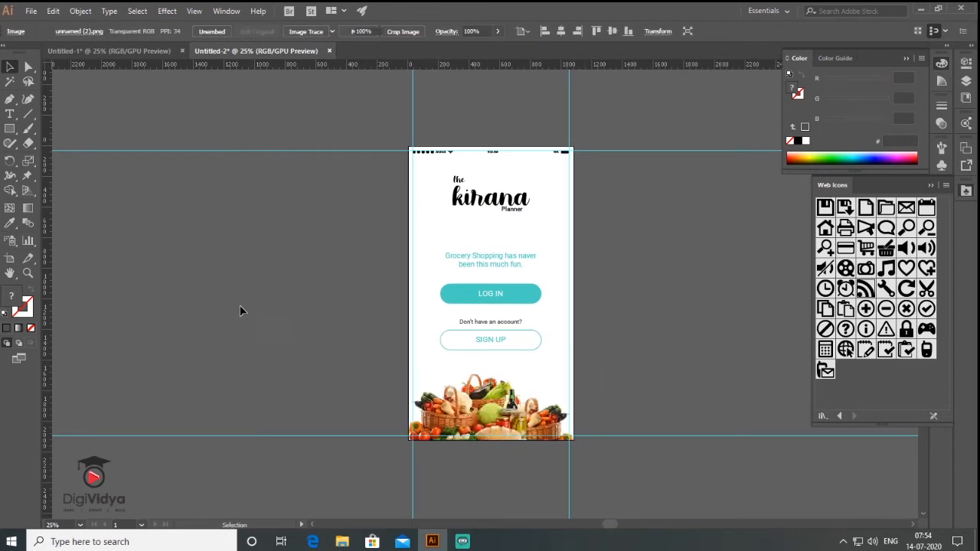
click(240, 304)
scroll(281, 322, down, 1)
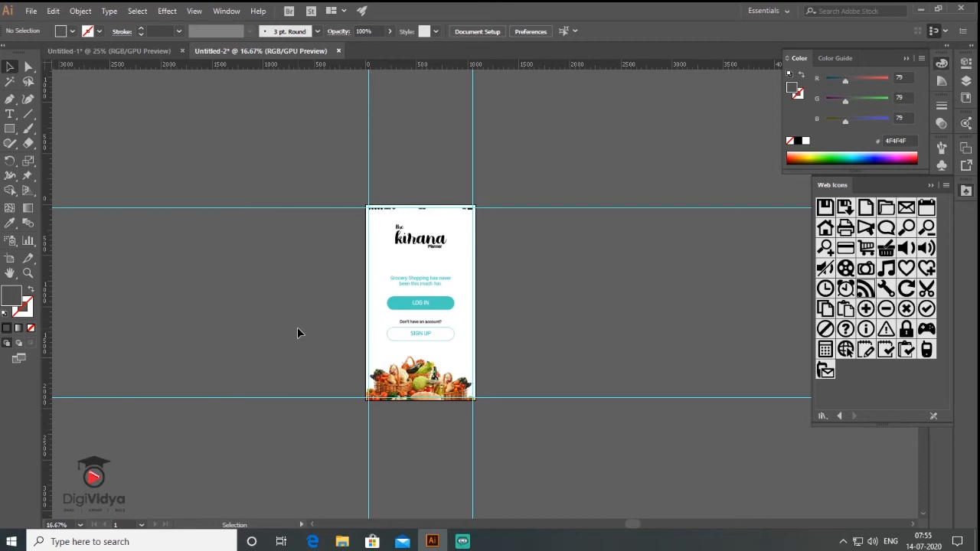
Add a second artboard beside the first screen
click(908, 58)
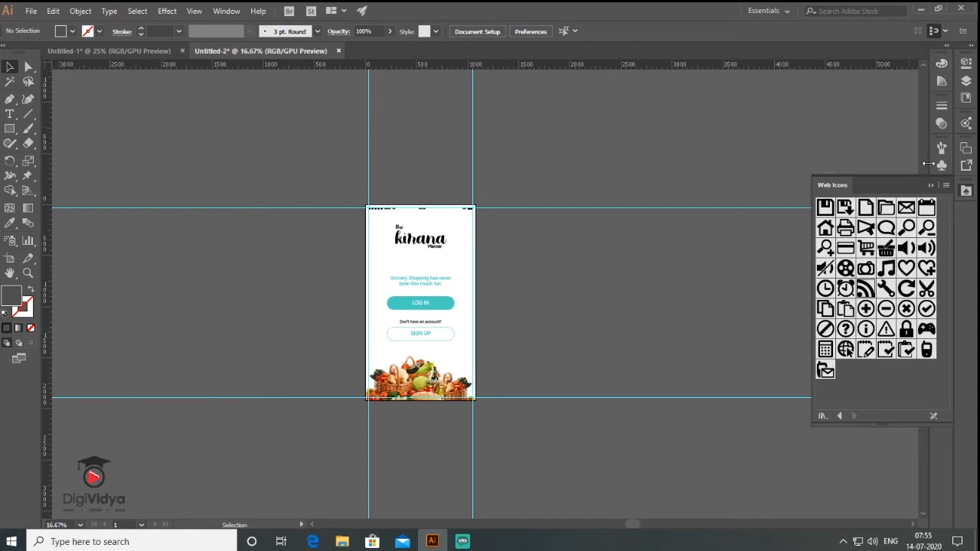
click(930, 184)
click(967, 149)
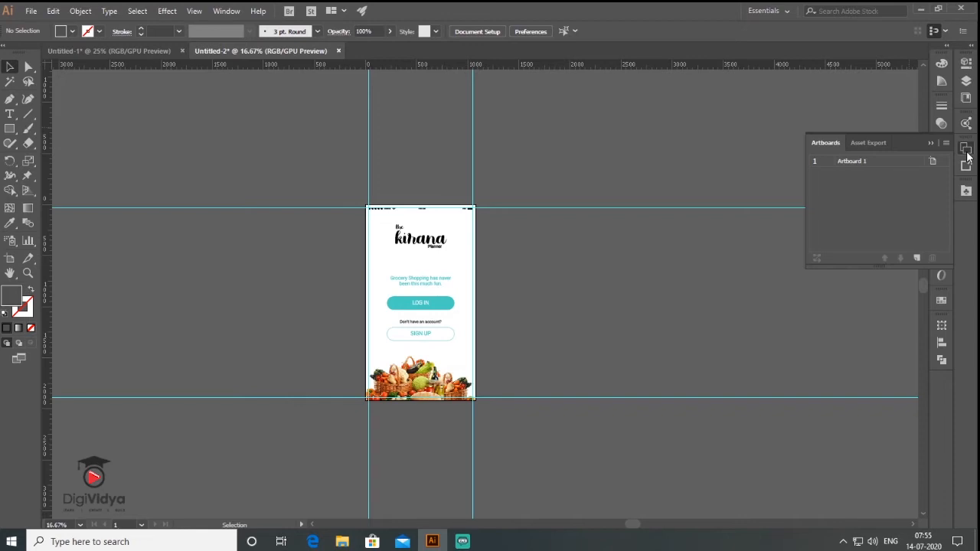
click(918, 259)
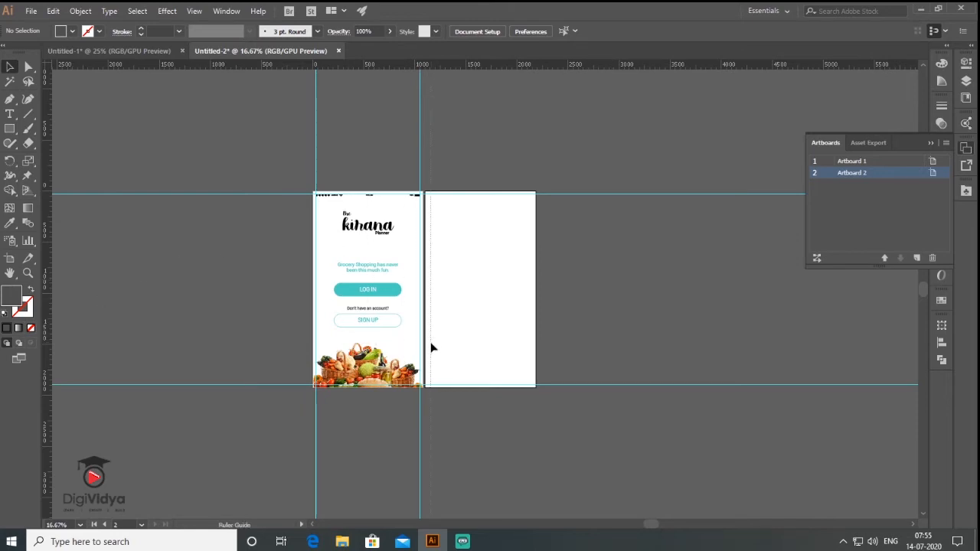
Add vertical margin guides just inside both side edges of the second artboard and fine-tune the outer one
drag(429, 344, 535, 349)
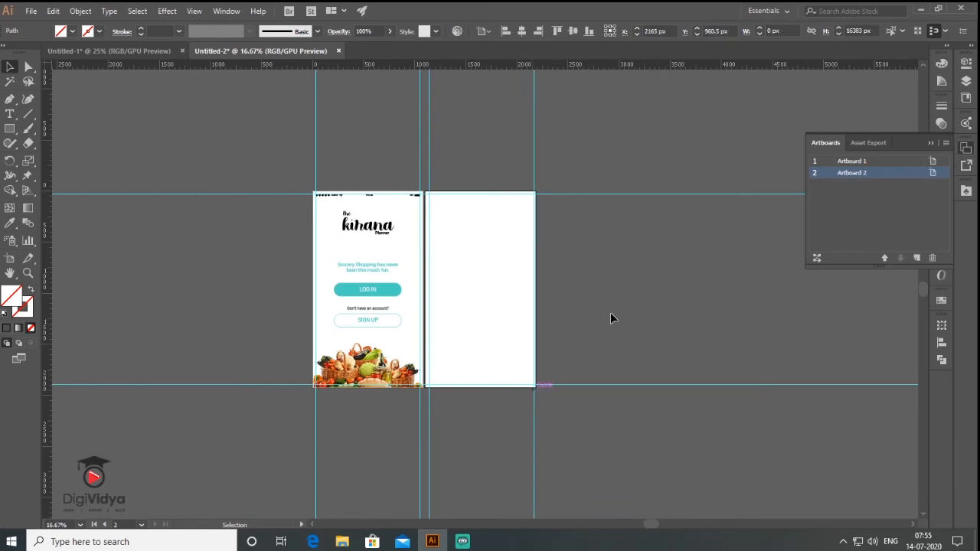
click(611, 312)
scroll(518, 210, up, 4)
drag(585, 127, 580, 127)
Copy the status bar elements from the first screen to the same height on the second artboard
scroll(510, 262, down, 2)
click(90, 115)
drag(94, 196, 129, 161)
click(271, 169)
drag(386, 183, 492, 183)
drag(582, 201, 602, 193)
click(82, 12)
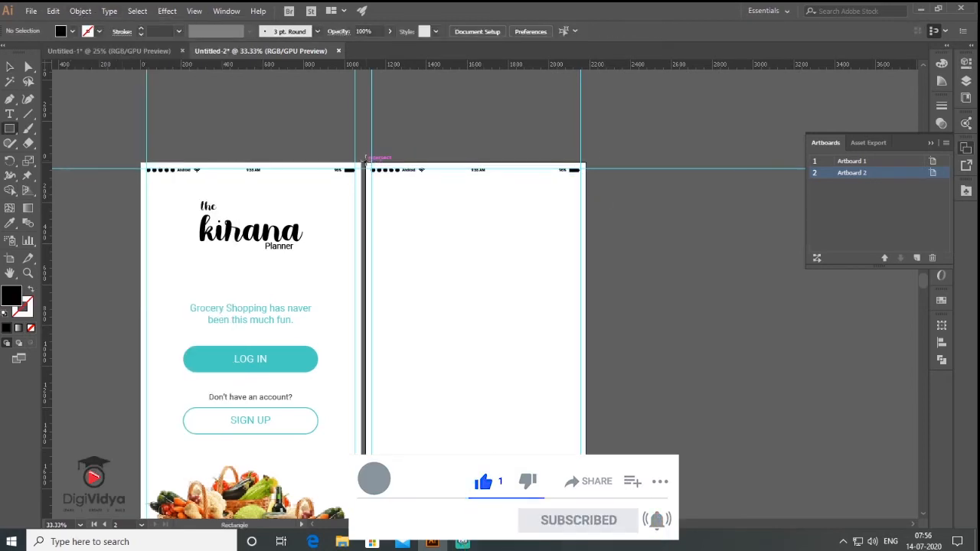
Draw a rectangle about 1080 x 702 px across the second artboard's upper part and raise its lower-left corner to slant the edge
drag(365, 159, 585, 304)
key(a)
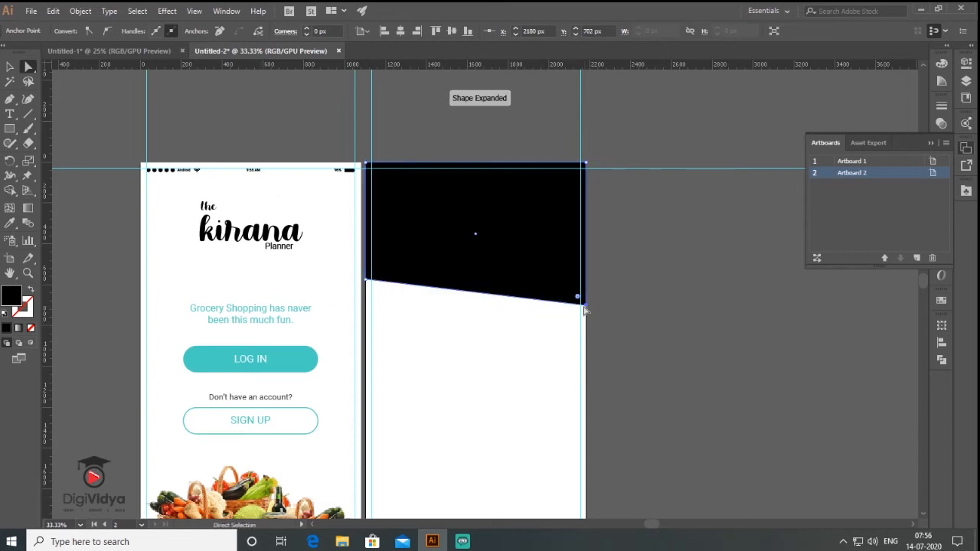
click(400, 252)
Fill the slanted shape with the teal sampled from the LOG IN button
click(9, 227)
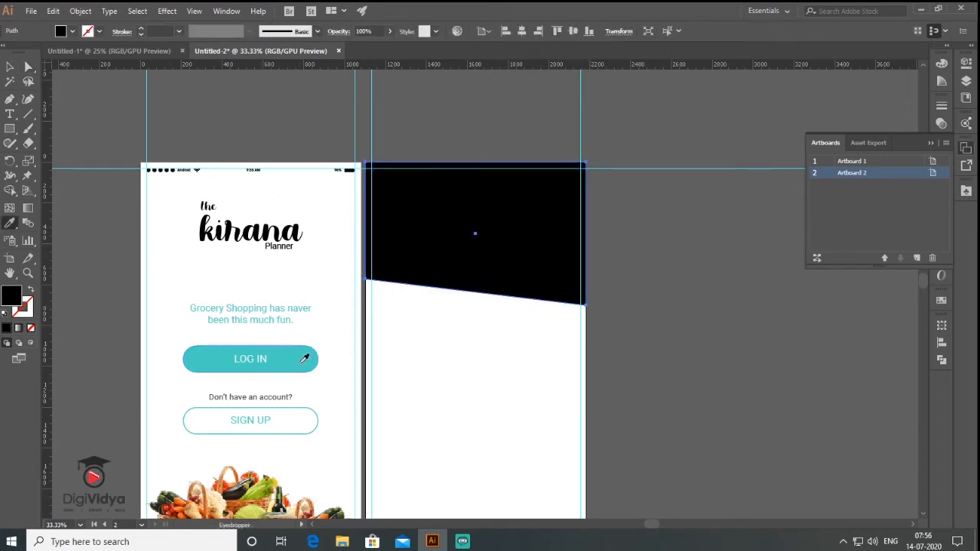
click(306, 357)
key(v)
click(731, 343)
key(ctrl+minus)
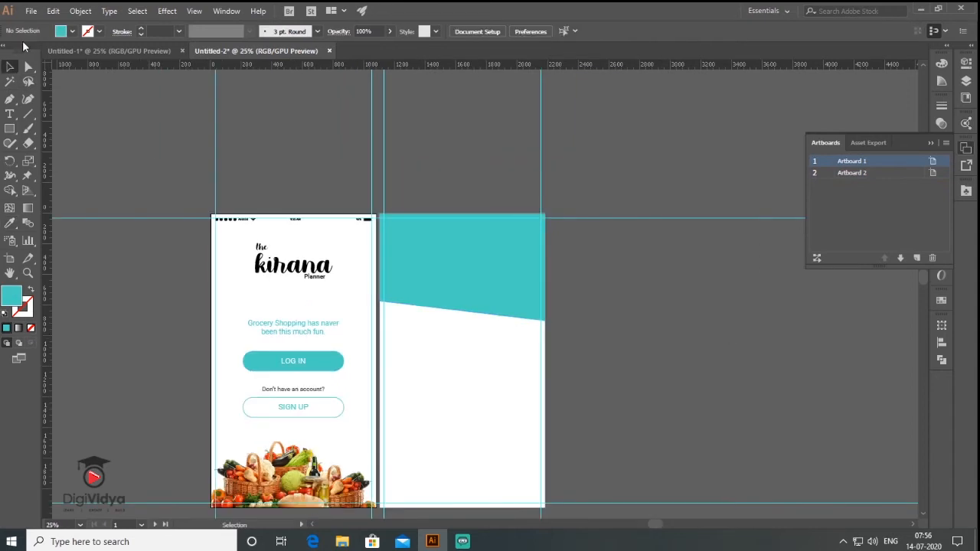
Place the supermarket trolley photo beside the second artboard, enlarge it and layer it behind a copy of the slanted shape
click(30, 11)
click(46, 210)
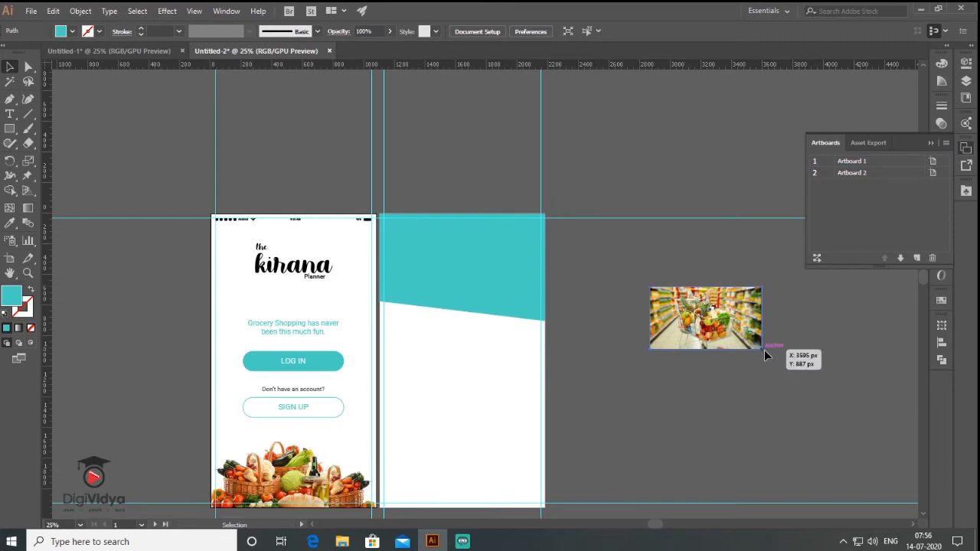
drag(345, 290, 509, 419)
right_click(509, 423)
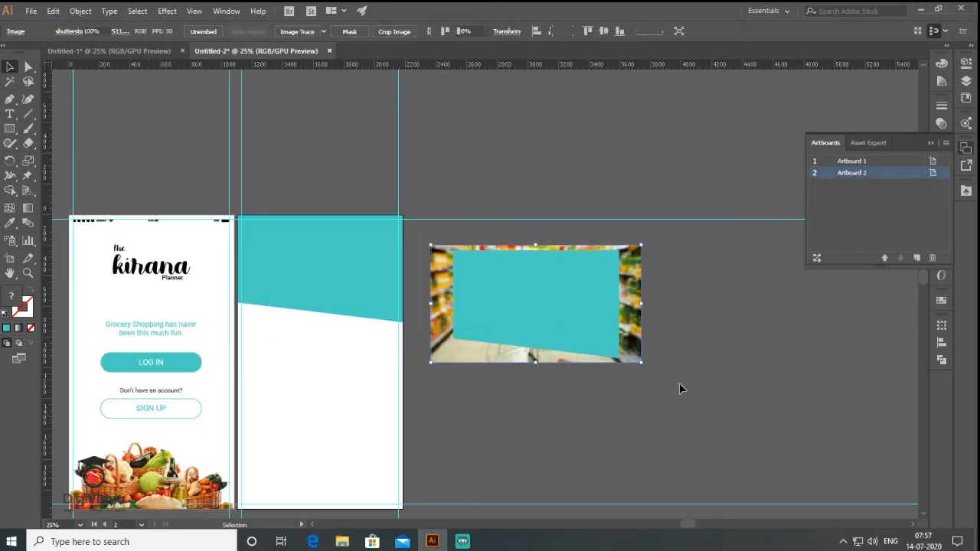
Clip the trolley photo to the slanted shape with a clipping mask as the second screen's header
drag(679, 383, 505, 291)
click(89, 12)
mouse_move(158, 427)
click(259, 431)
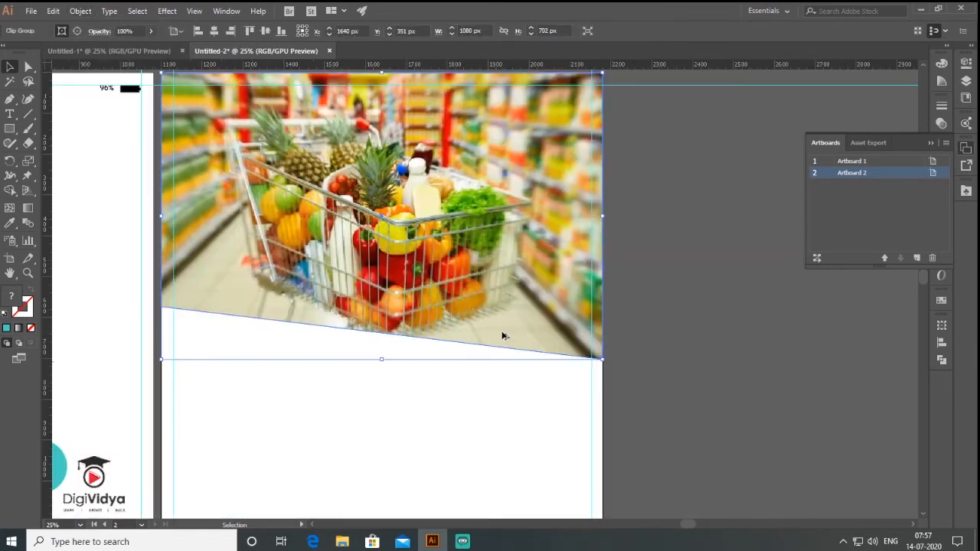
Try the Overlay and Multiply blend modes on the clipped trolley photo and settle on Overlay over the teal shape
drag(386, 172, 413, 244)
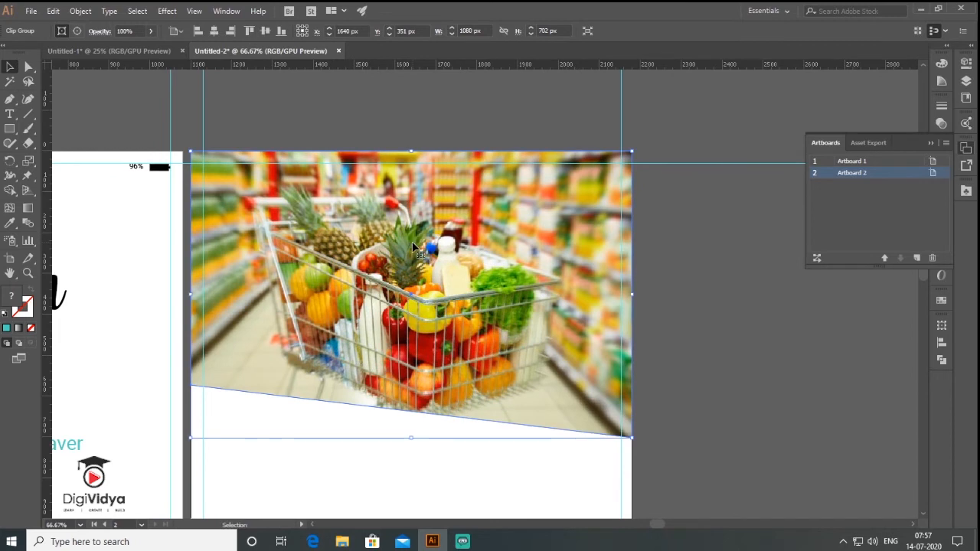
click(931, 144)
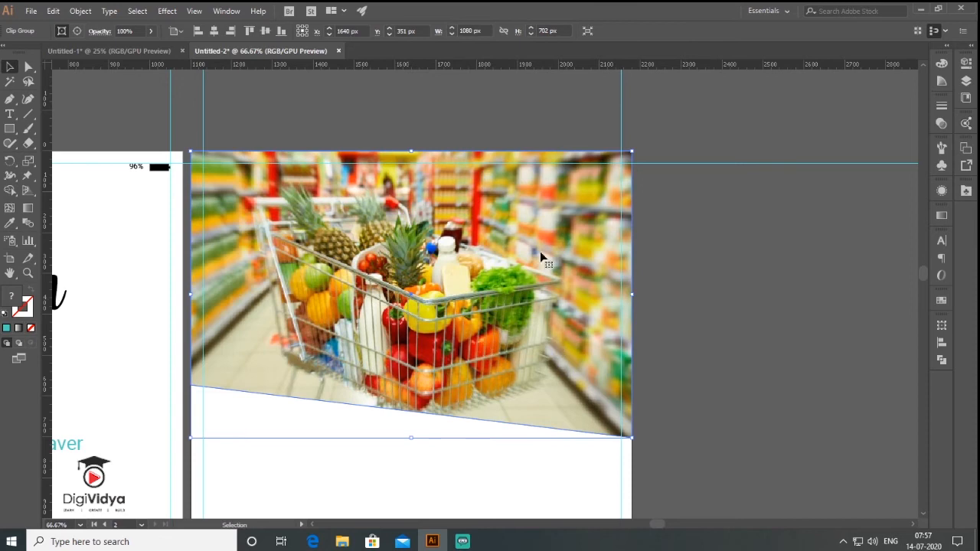
click(942, 125)
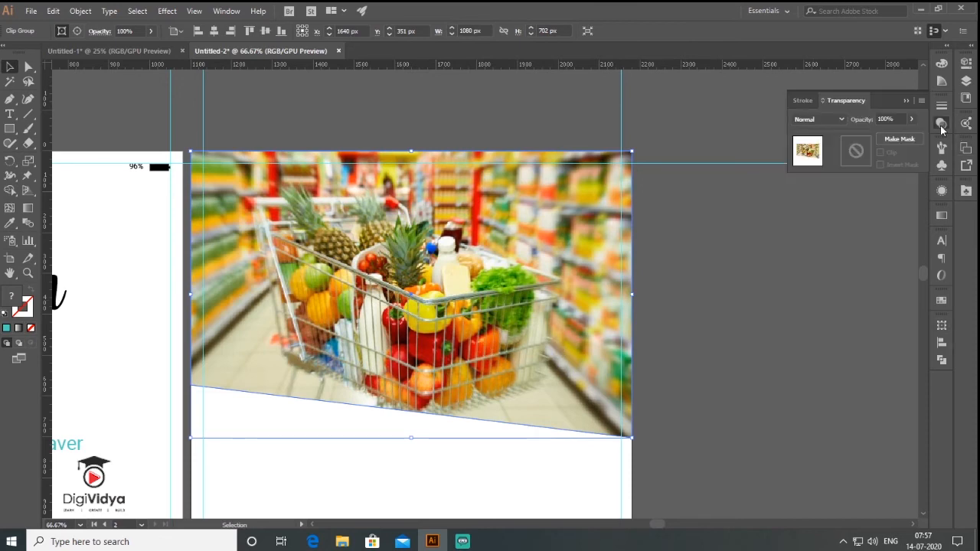
click(841, 119)
click(821, 234)
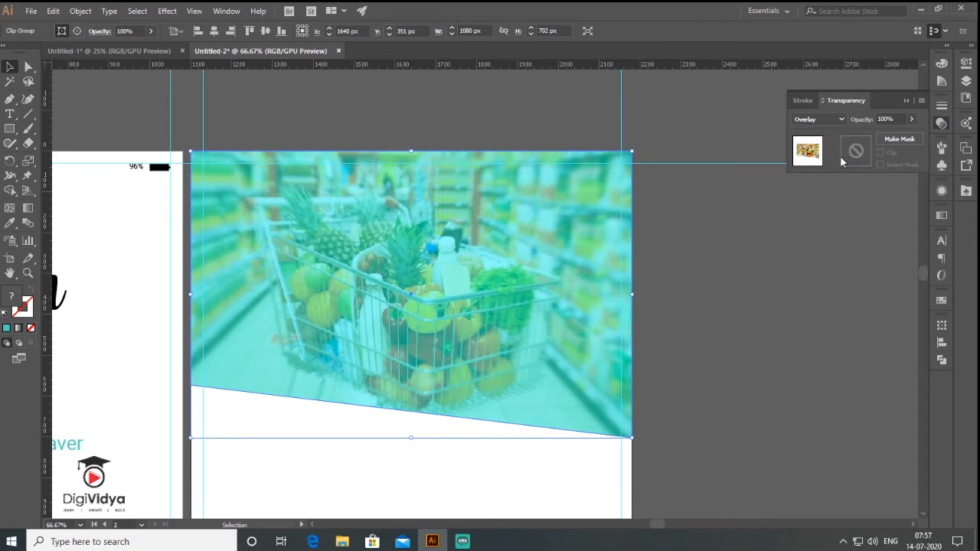
click(843, 122)
click(835, 161)
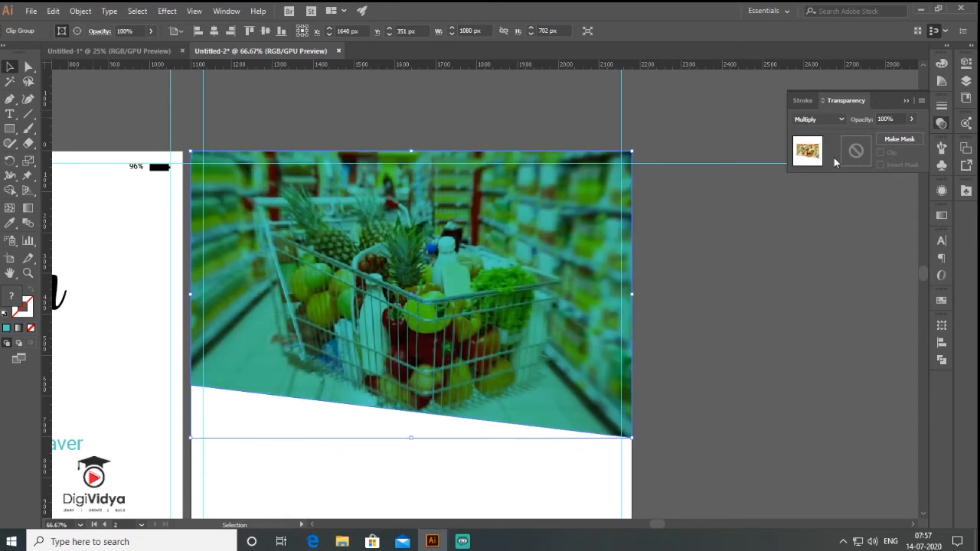
click(836, 121)
click(827, 236)
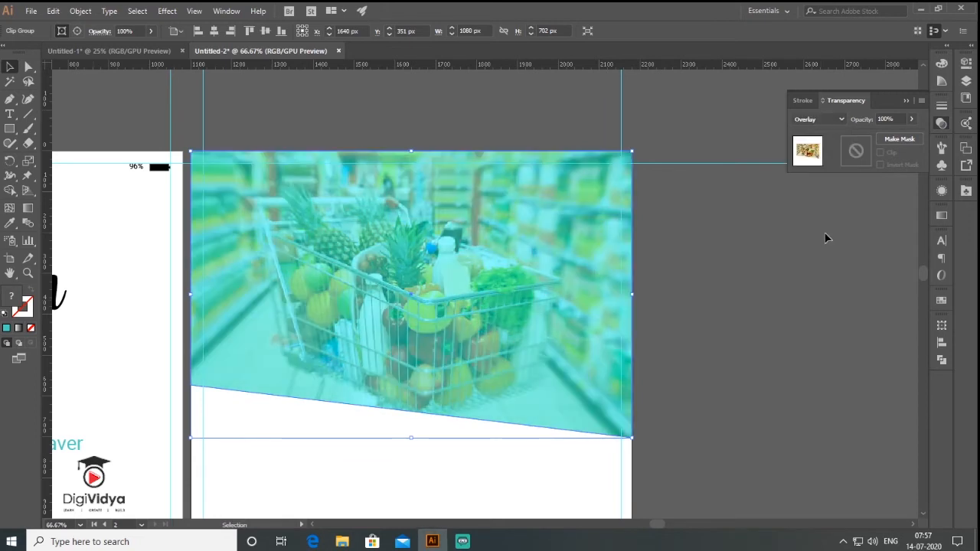
click(701, 295)
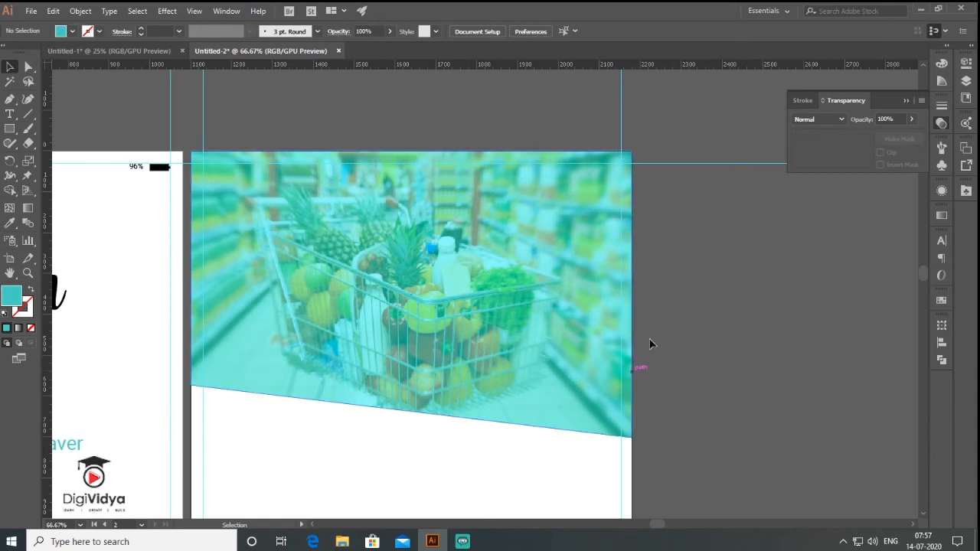
Group the trolley photo with the teal slanted shape and send the group to the back, behind the status bar
click(602, 384)
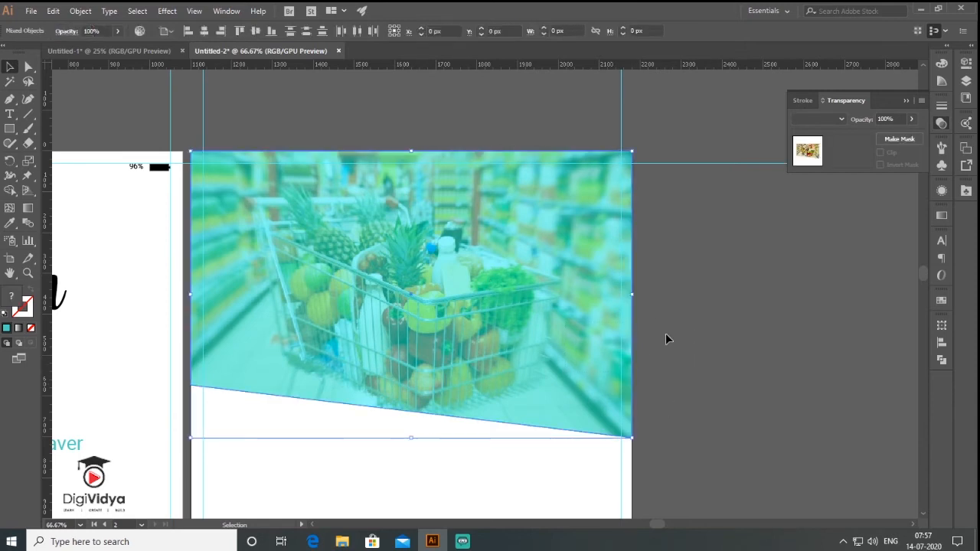
right_click(519, 284)
click(545, 341)
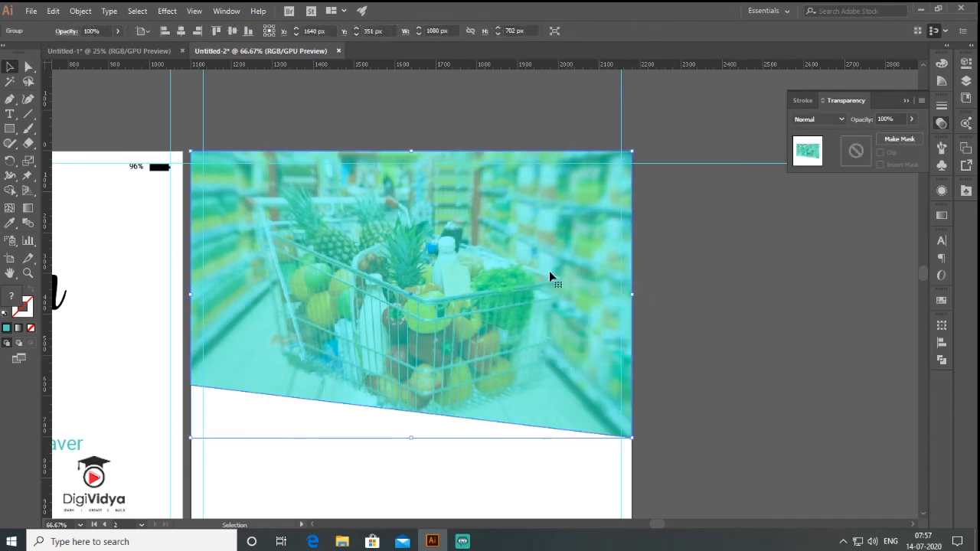
right_click(549, 270)
mouse_move(607, 403)
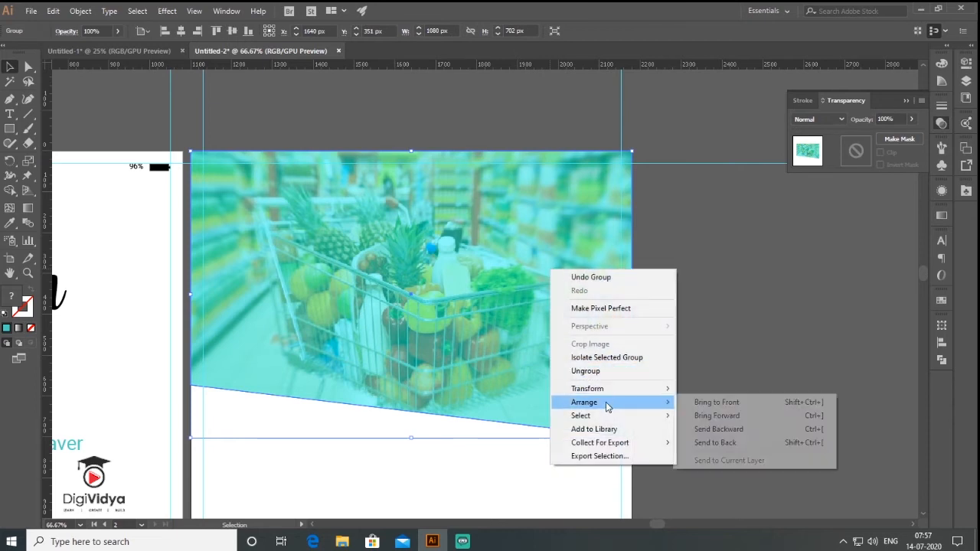
click(748, 446)
click(712, 326)
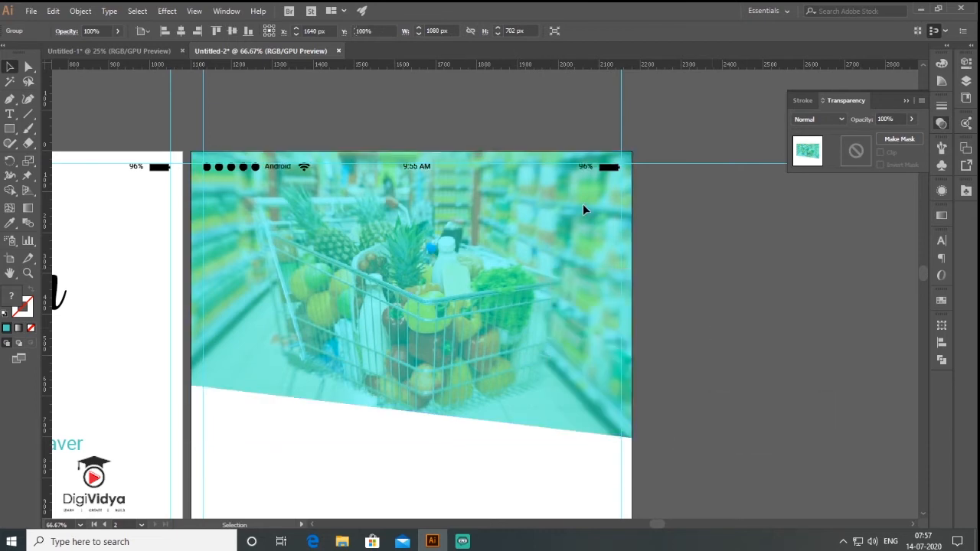
Recolor the second screen's status bar group with a white fill and no stroke
click(602, 170)
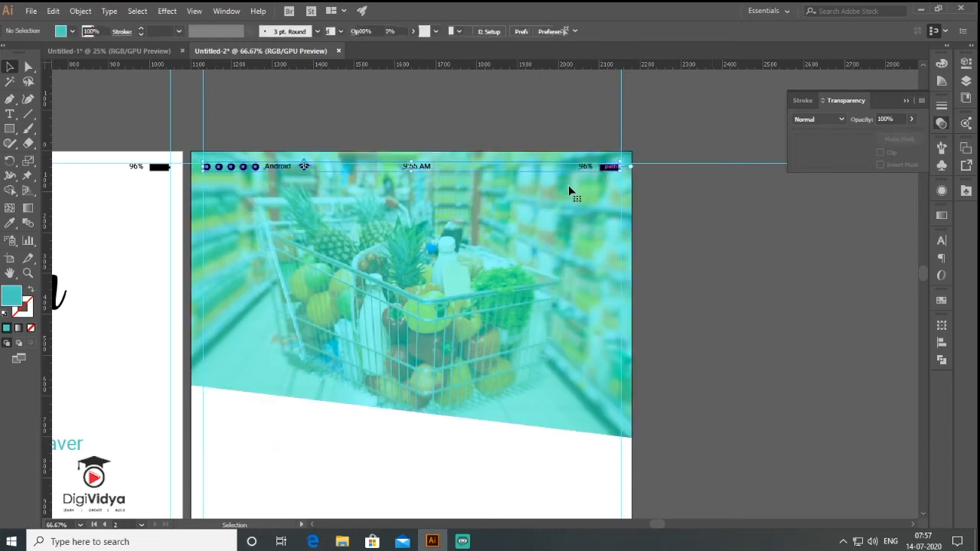
click(10, 315)
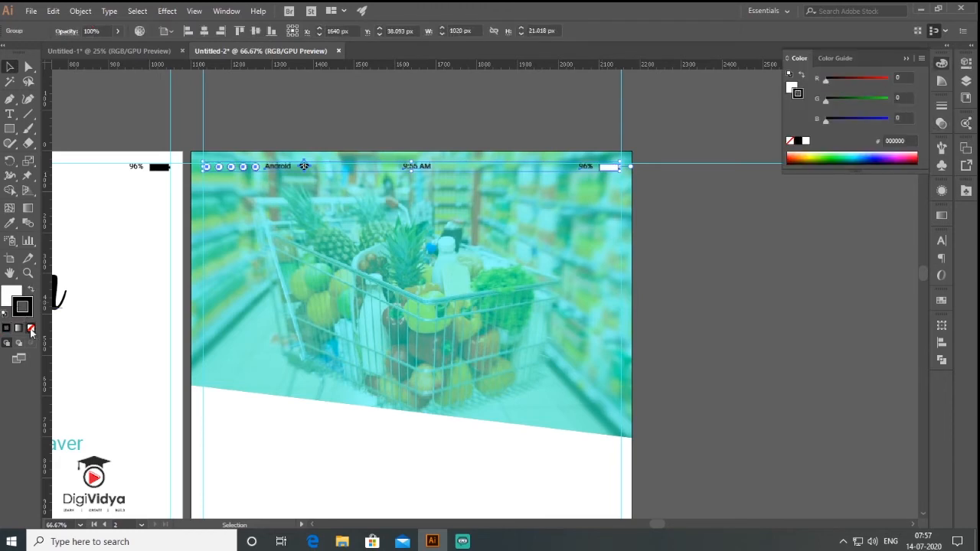
click(31, 330)
click(713, 333)
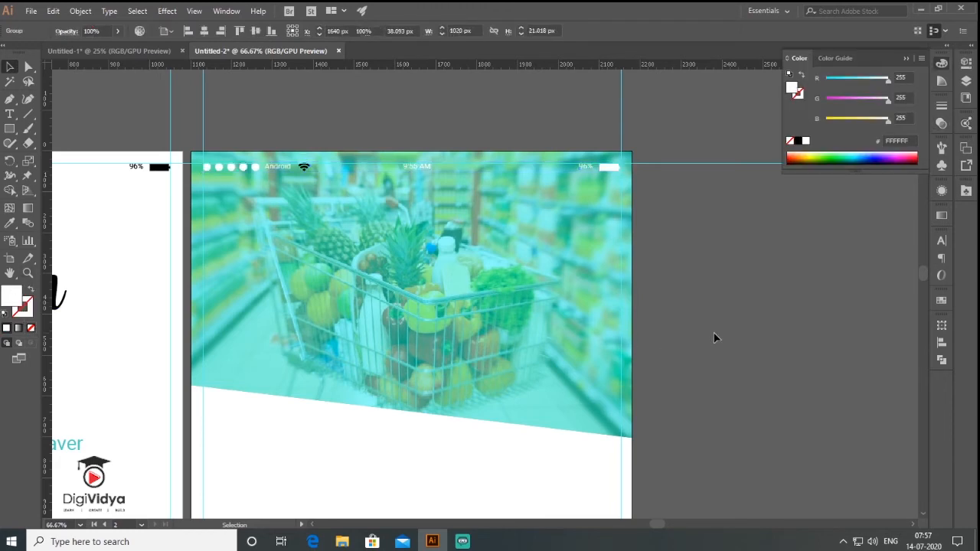
Ungroup the second screen's status bar, expand its Wi-Fi icon and recolor the icon white
scroll(248, 167, up, 4)
click(503, 163)
right_click(508, 166)
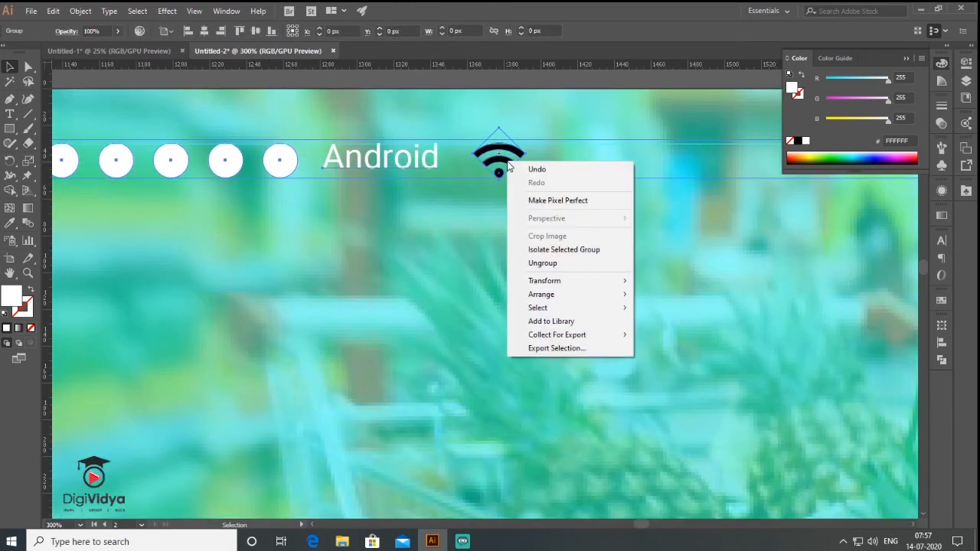
click(555, 263)
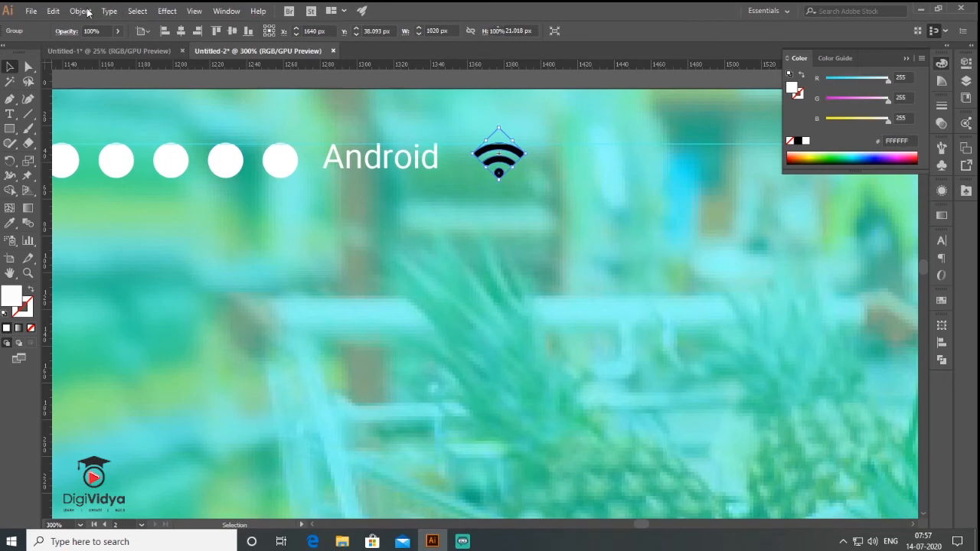
click(81, 11)
click(98, 140)
click(461, 340)
click(6, 313)
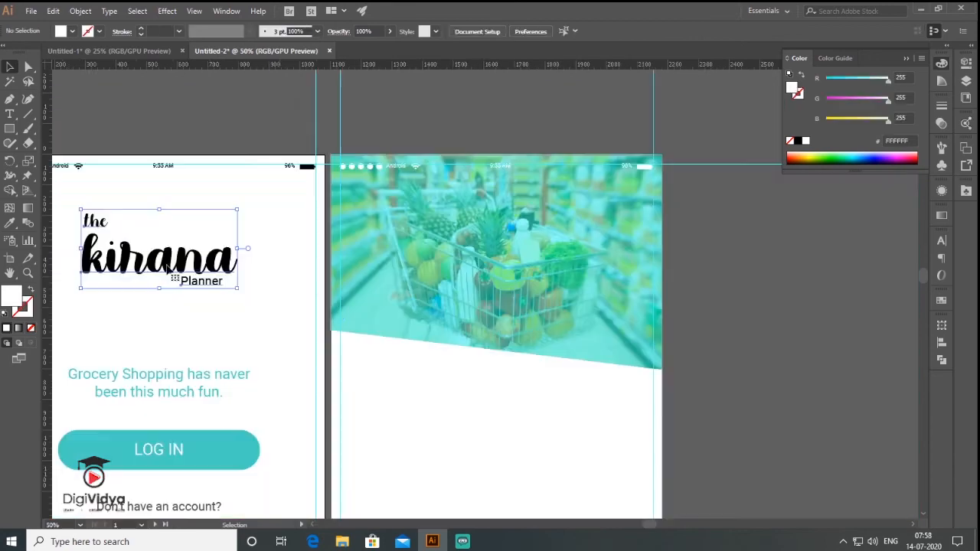
Place a white, strokeless copy of the kirana Planner logo centered on the second screen's header
mouse_move(229, 284)
mouse_down()
mouse_move(390, 354)
mouse_move(502, 264)
mouse_move(497, 271)
mouse_up()
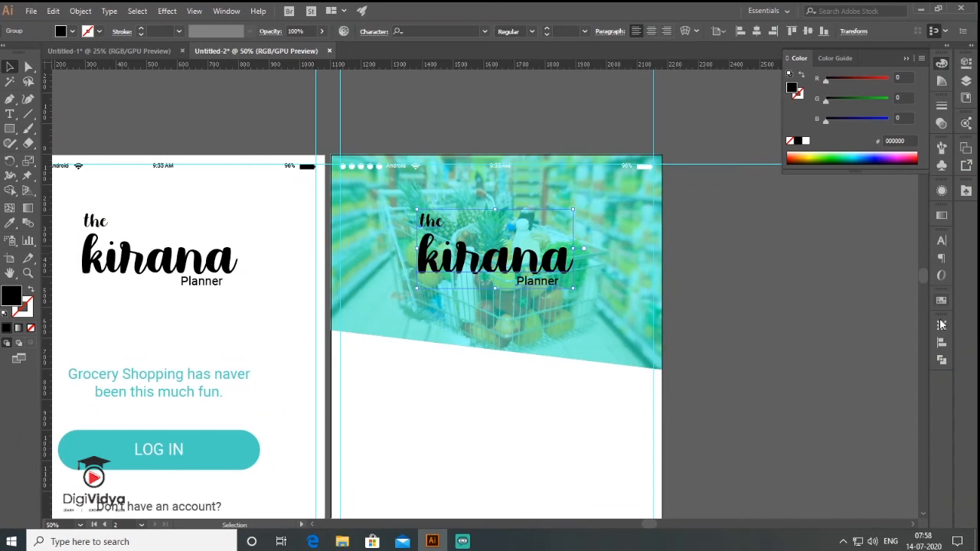
click(943, 345)
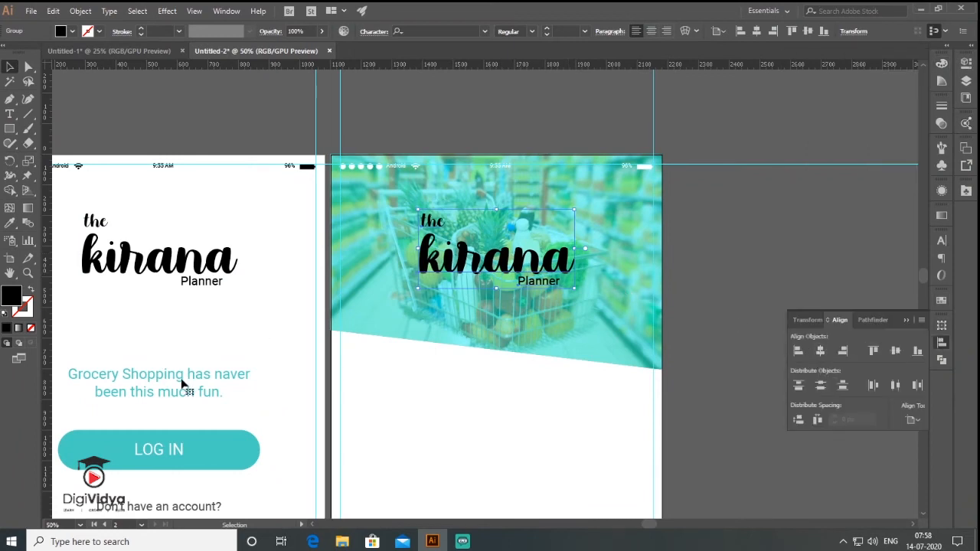
key(d)
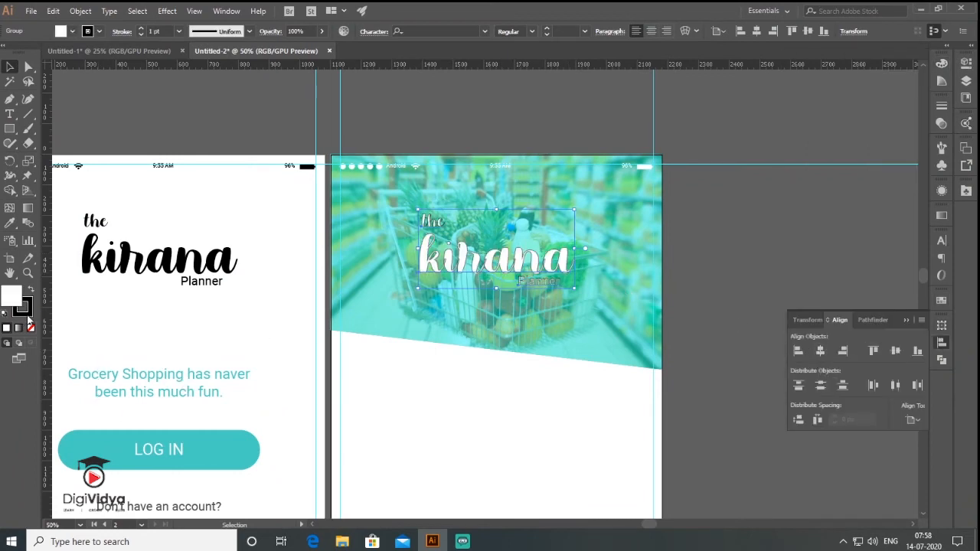
click(28, 314)
click(31, 328)
Draw a circle about 232 px wide across the header's slanted edge below the logo and fill it with grey 969696
drag(457, 226, 527, 297)
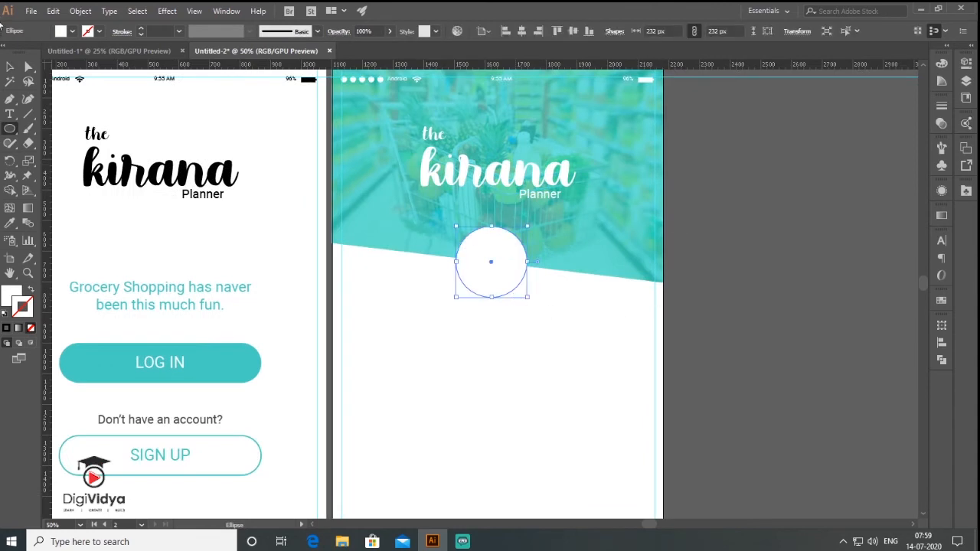
click(9, 68)
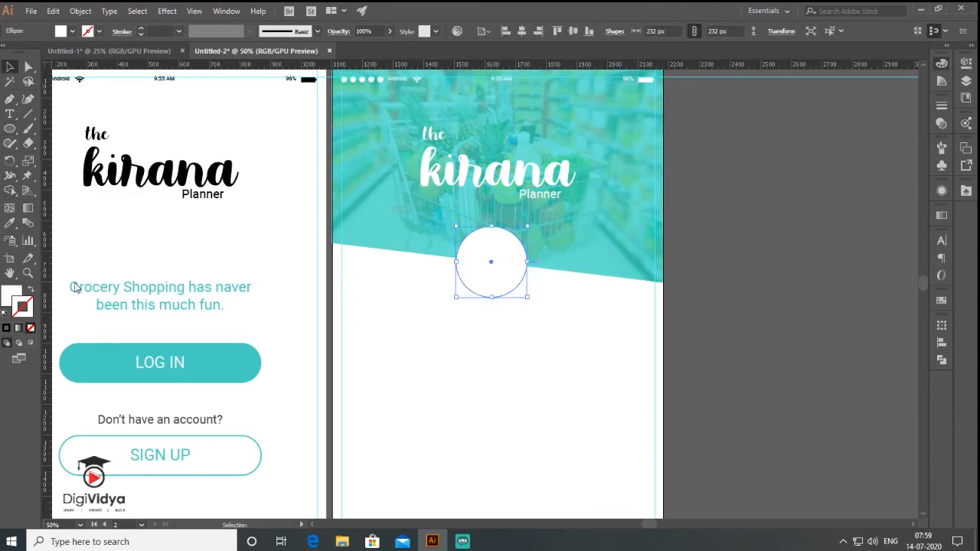
double_click(12, 296)
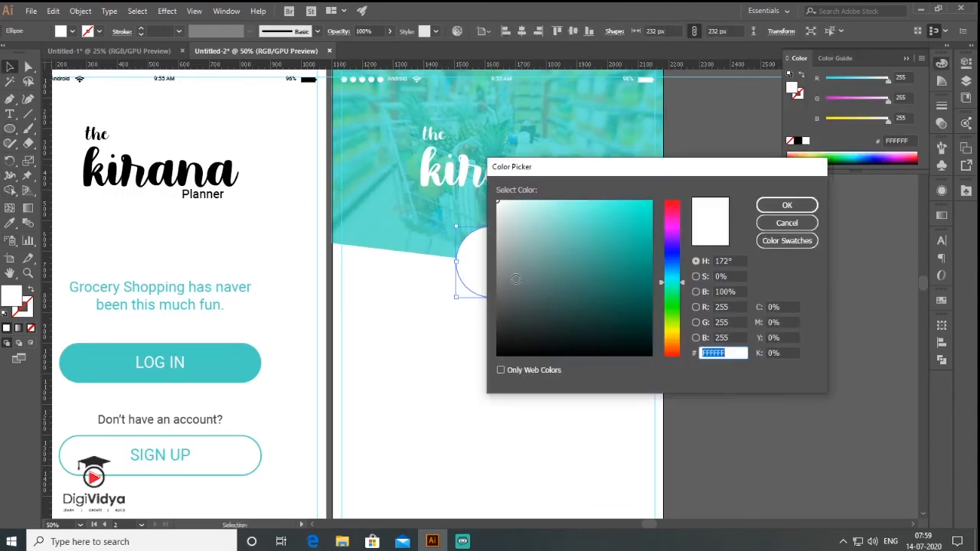
click(787, 205)
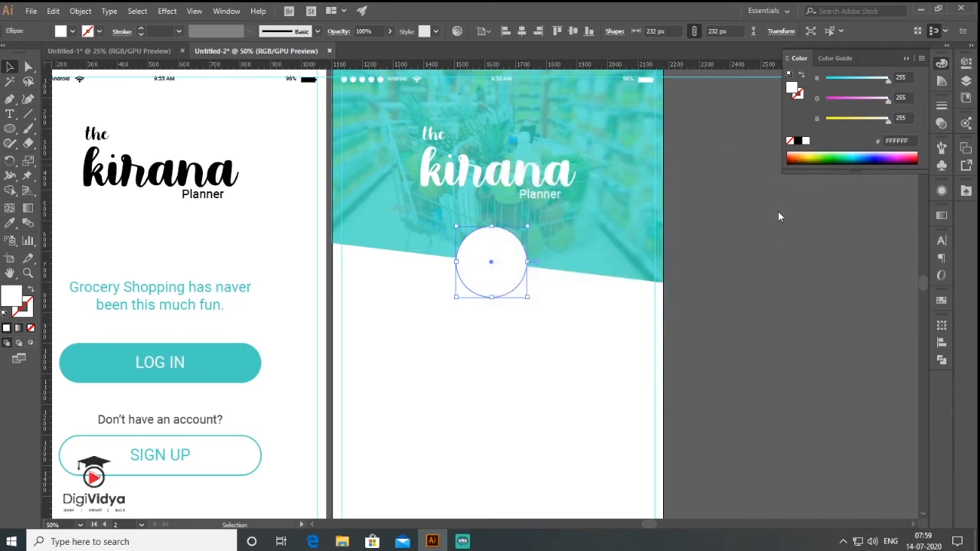
click(769, 216)
Add a circle about 36 px wide on the grey circle's lower-right edge and fill it with the LOG IN button's teal
scroll(524, 287, up, 2)
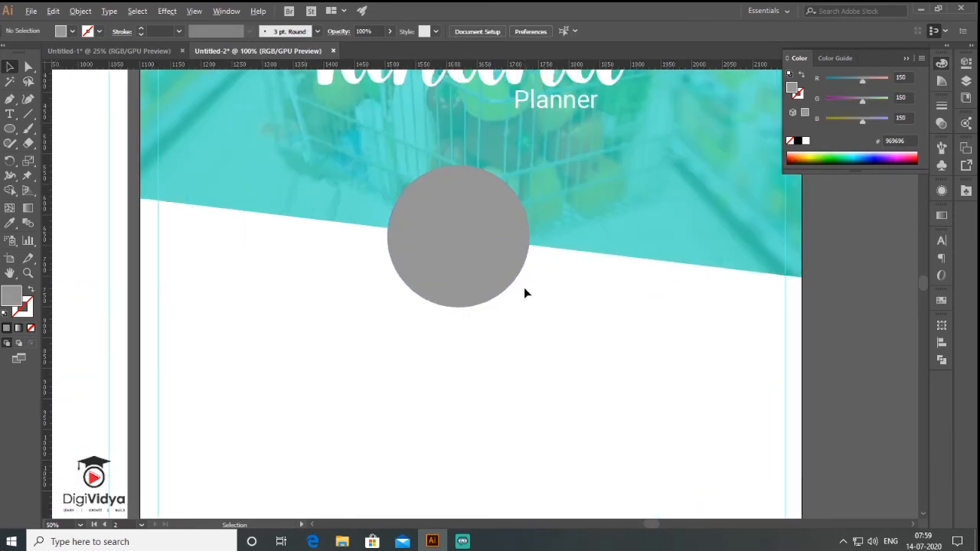
scroll(524, 288, up, 1)
drag(453, 202, 536, 278)
drag(609, 394, 528, 302)
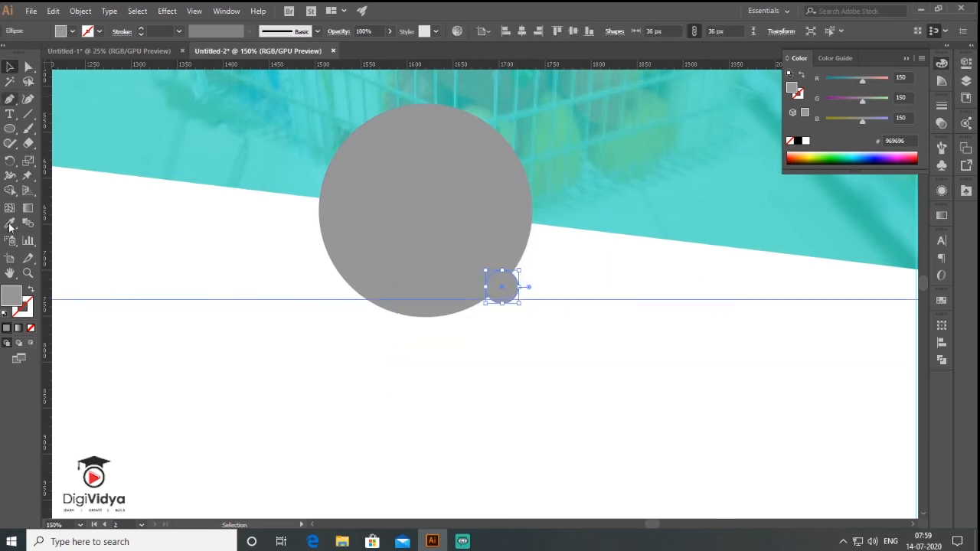
scroll(547, 287, down, 3)
scroll(547, 287, up, 1)
key(i)
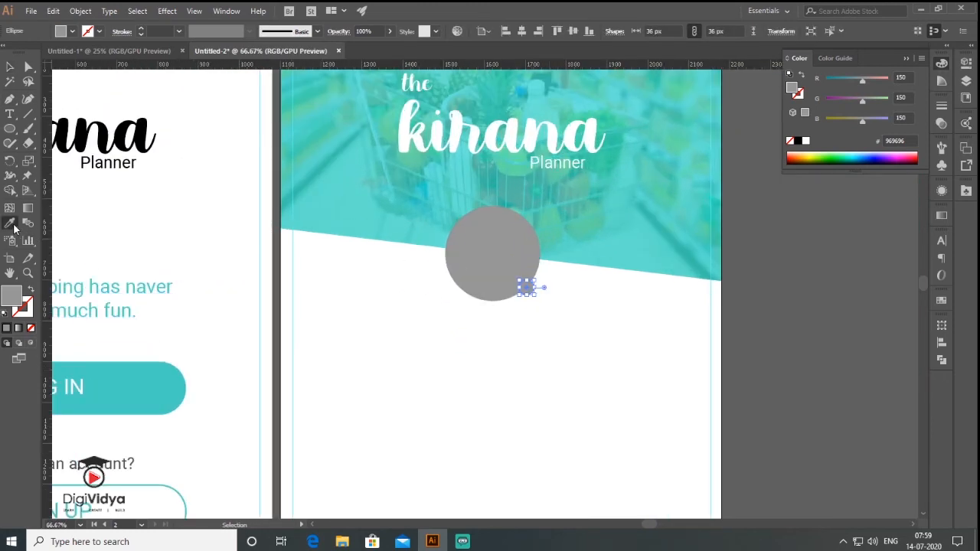
click(169, 366)
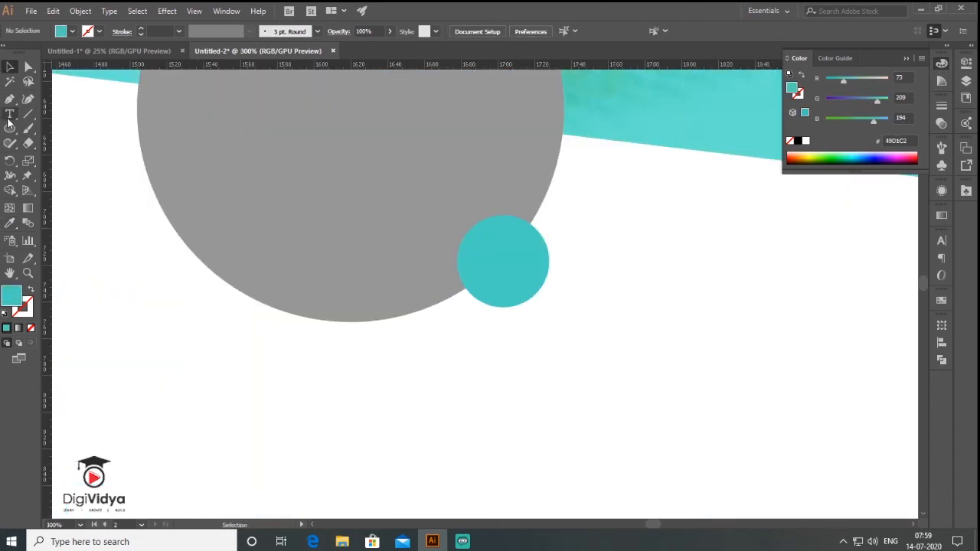
Add a white Roboto "+" with a changed font style and position it at the center of the small teal circle
click(10, 115)
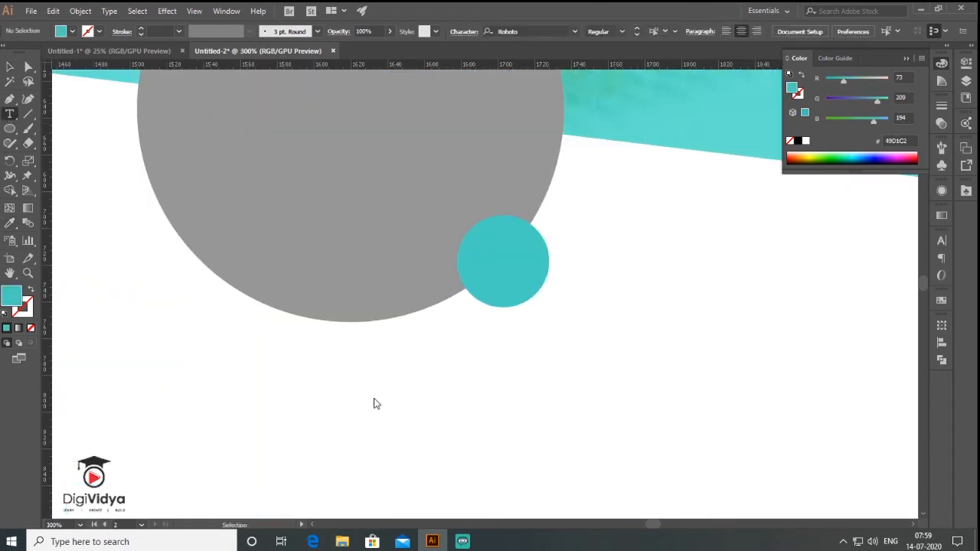
click(375, 400)
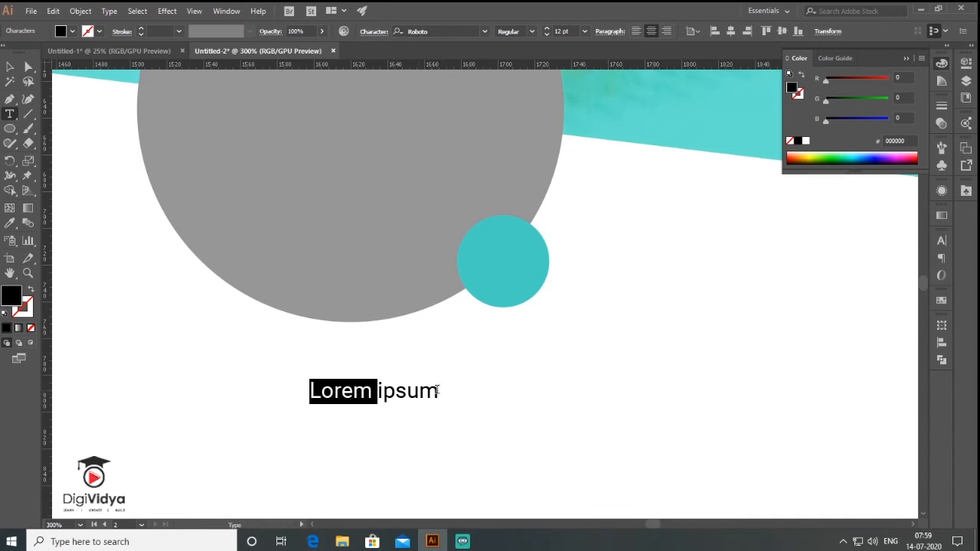
key(Escape)
drag(382, 407, 405, 428)
click(531, 31)
click(526, 153)
drag(375, 391, 508, 263)
click(806, 141)
click(680, 287)
scroll(643, 301, down, 4)
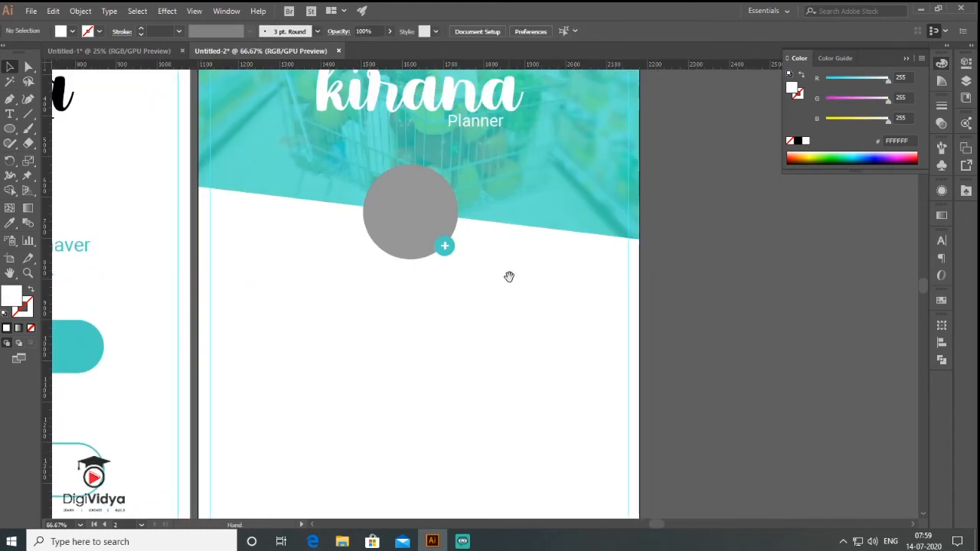
Place the user.png icon image on the empty canvas beside the second artboard
click(31, 11)
click(85, 209)
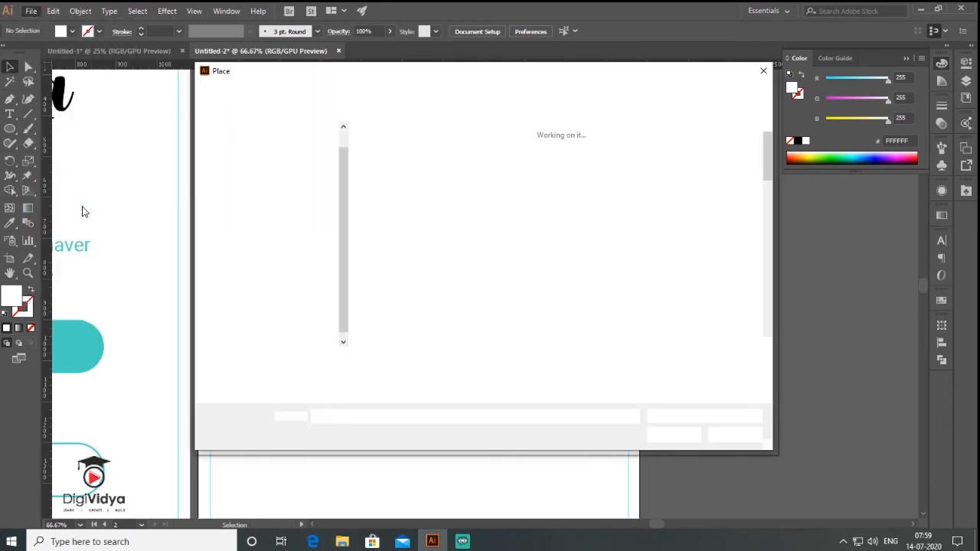
drag(766, 151, 764, 312)
double_click(503, 203)
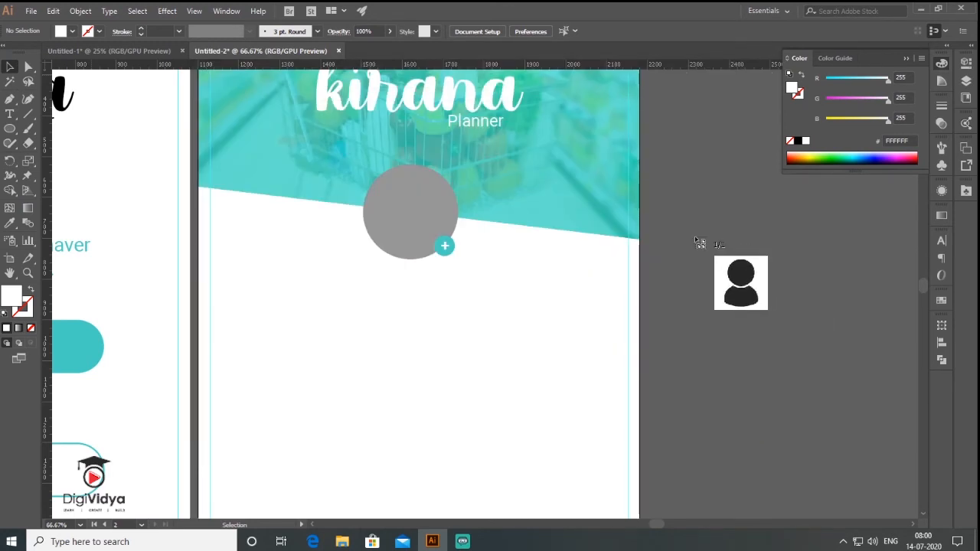
click(697, 242)
drag(808, 328, 782, 281)
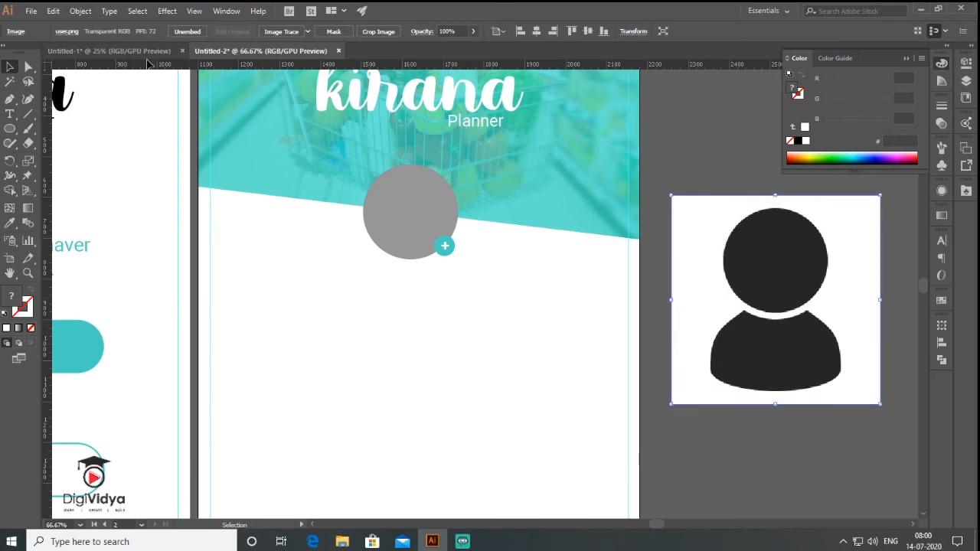
Trace the user icon image with the 16 Colors preset and expand the tracing into paths
click(308, 32)
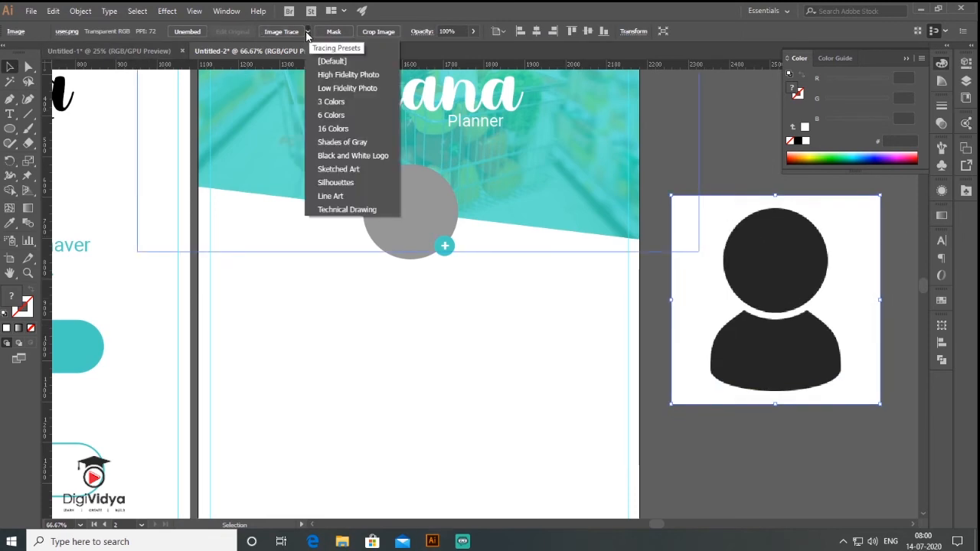
click(335, 129)
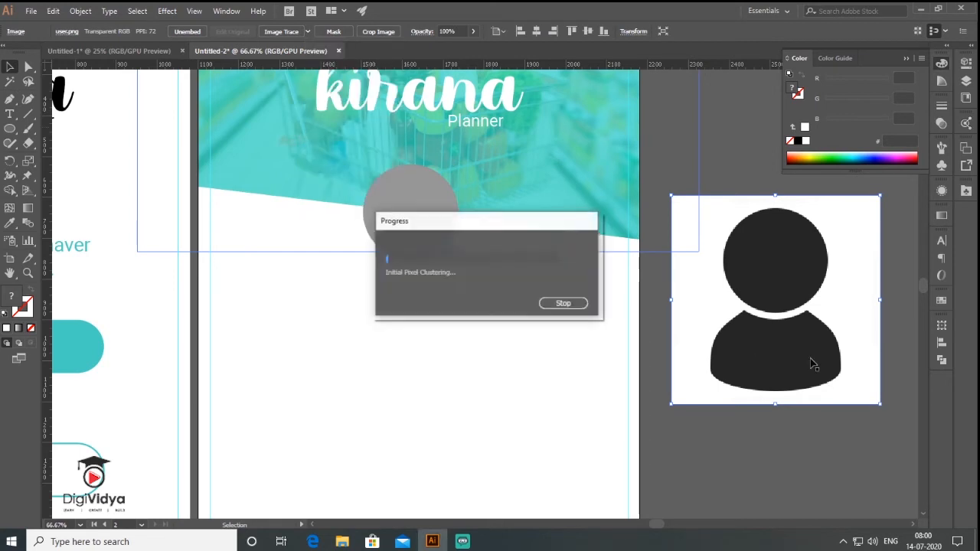
right_click(755, 360)
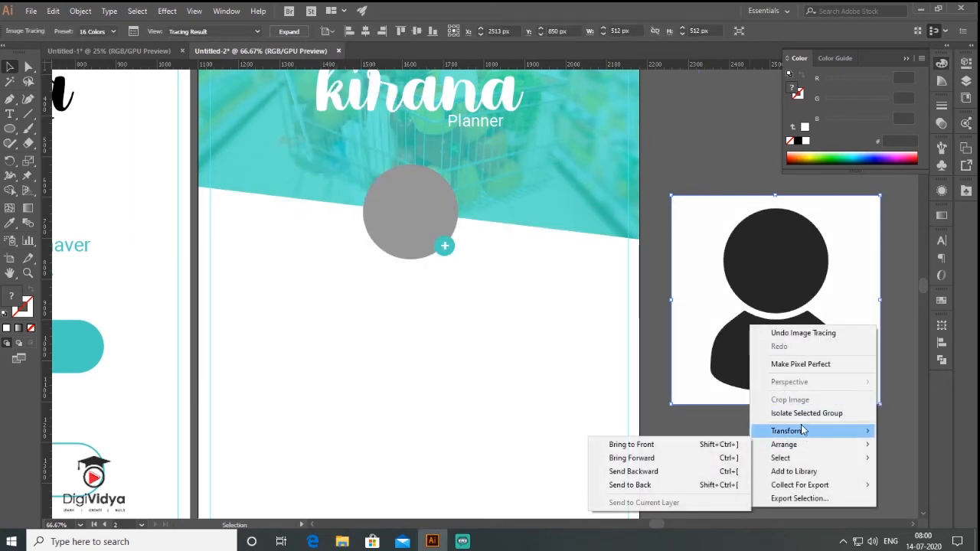
click(684, 221)
click(81, 11)
click(117, 144)
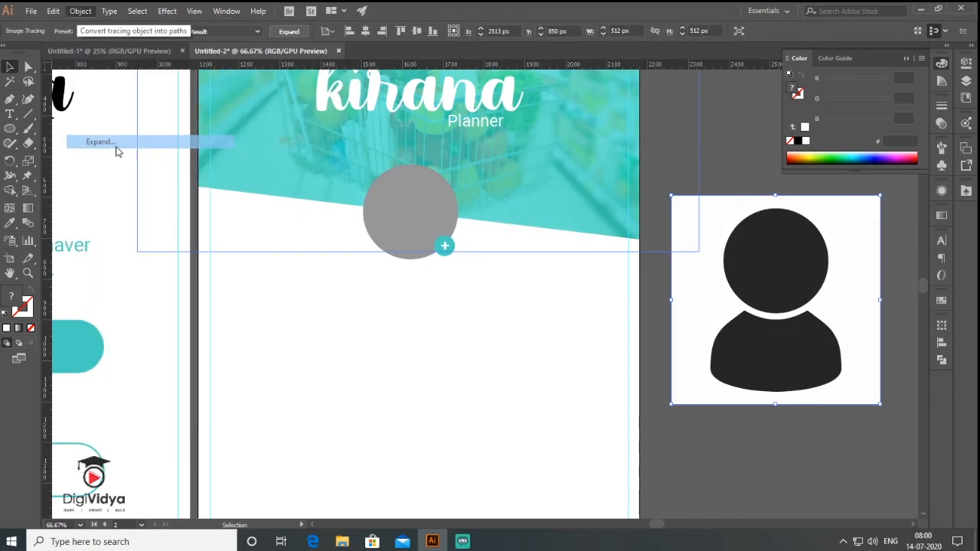
Ungroup the traced user icon and delete its white background square
right_click(756, 297)
click(789, 396)
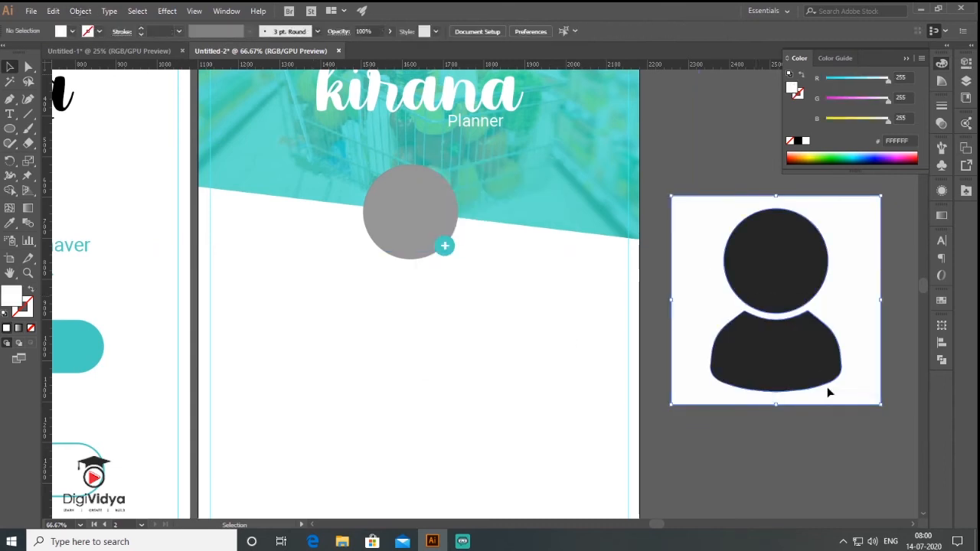
right_click(801, 362)
click(823, 426)
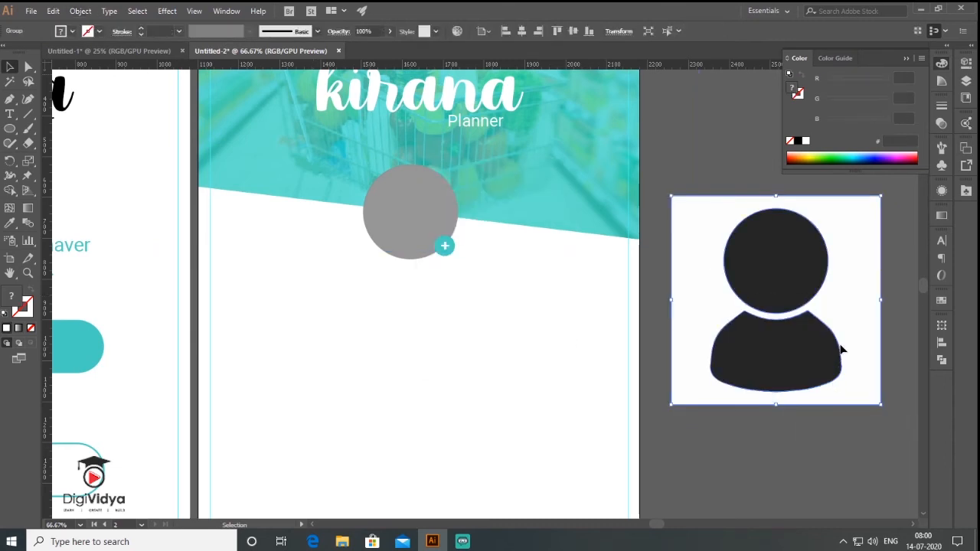
click(866, 311)
key(Delete)
Group the icon's head and shoulders, shrink the group, fill it white and place it on the profile circle
drag(855, 232, 740, 383)
right_click(780, 267)
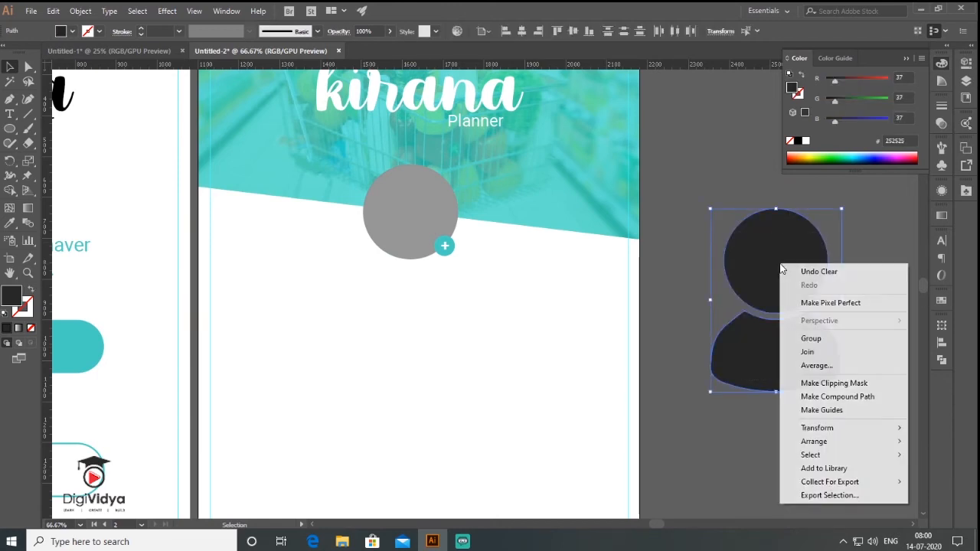
click(822, 338)
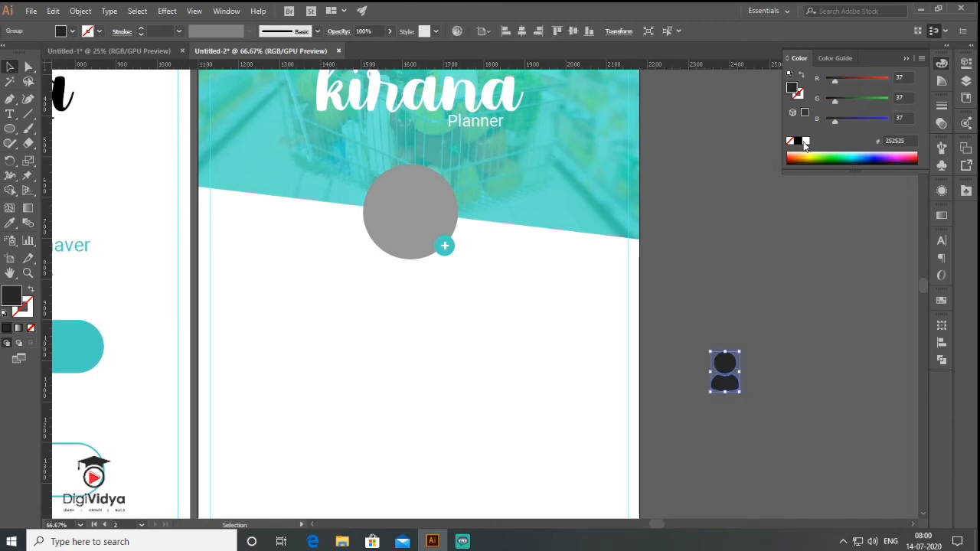
click(805, 141)
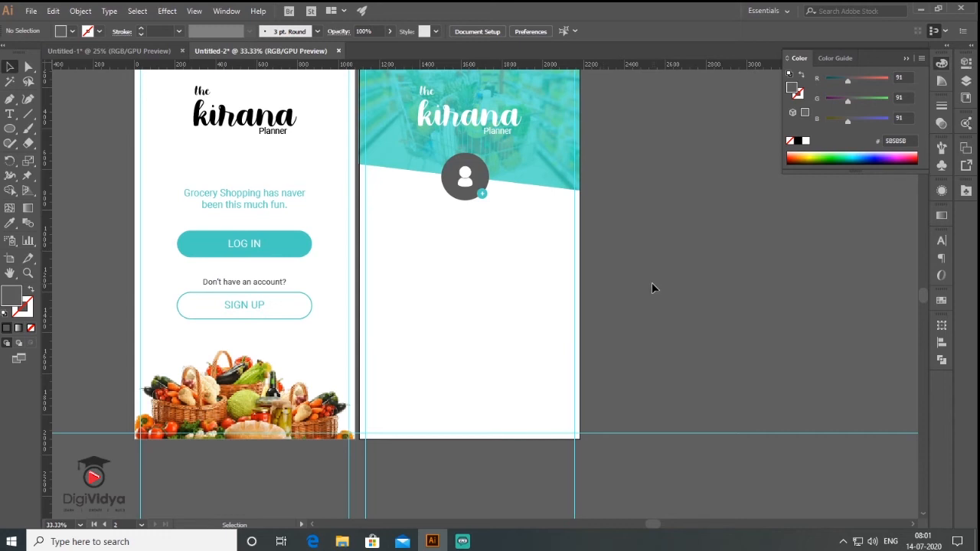
Add a Roboto Bold "FULL NAME" label below the header near the margin guide, enlarge it and fill it with grey 727272
key(t)
click(381, 237)
key(Escape)
drag(386, 239, 416, 256)
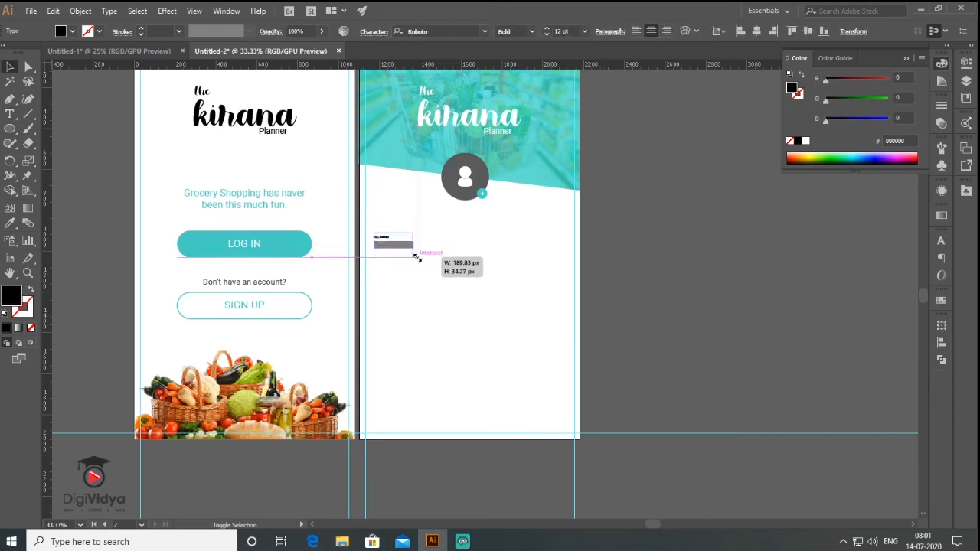
scroll(378, 267, up, 3)
drag(427, 199, 401, 184)
key(d)
key(ctrl+z)
double_click(12, 296)
click(499, 241)
key(Return)
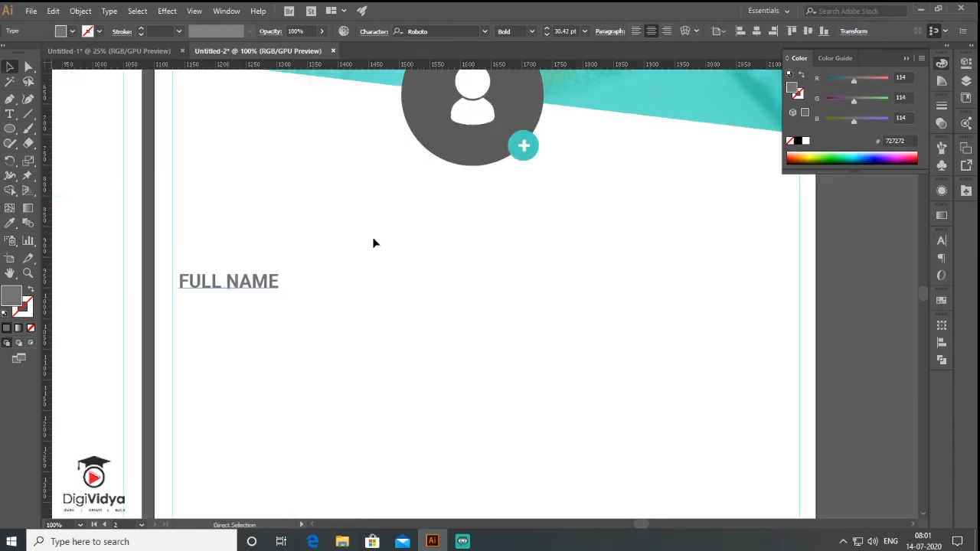
Set the FULL NAME label to Medium, duplicate it just below and replace the copy's text with a sample full name
scroll(375, 242, down, 5)
scroll(464, 287, up, 2)
click(411, 283)
click(494, 328)
scroll(407, 292, up, 1)
drag(403, 268, 403, 293)
click(9, 113)
triple_click(404, 294)
text(Rama Krishan Mishara)
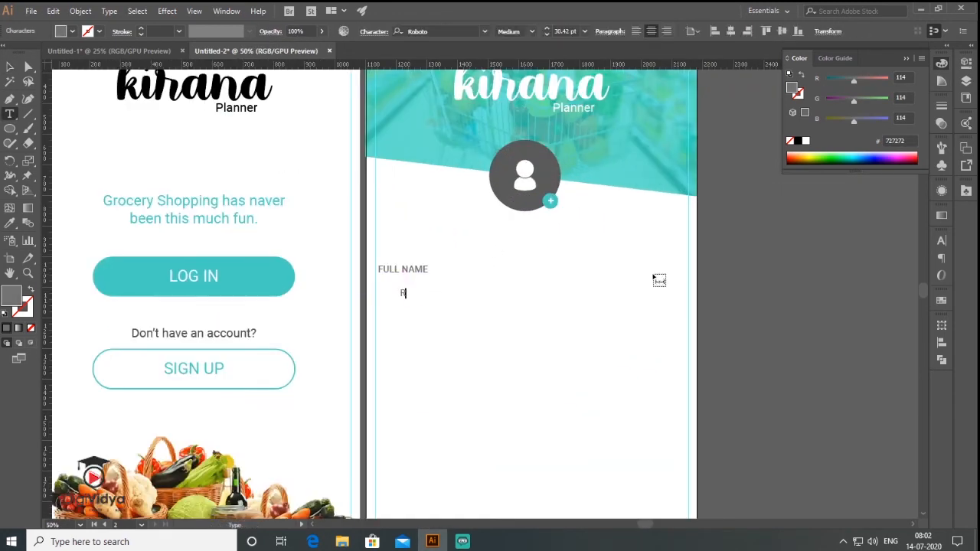
Left-align the label and the sample name on the margin guide, with the name in Roboto Regular at 40 pt
click(10, 66)
click(636, 30)
drag(415, 273, 416, 273)
click(421, 294)
click(567, 31)
scroll(567, 32, up, 10)
drag(500, 299, 501, 301)
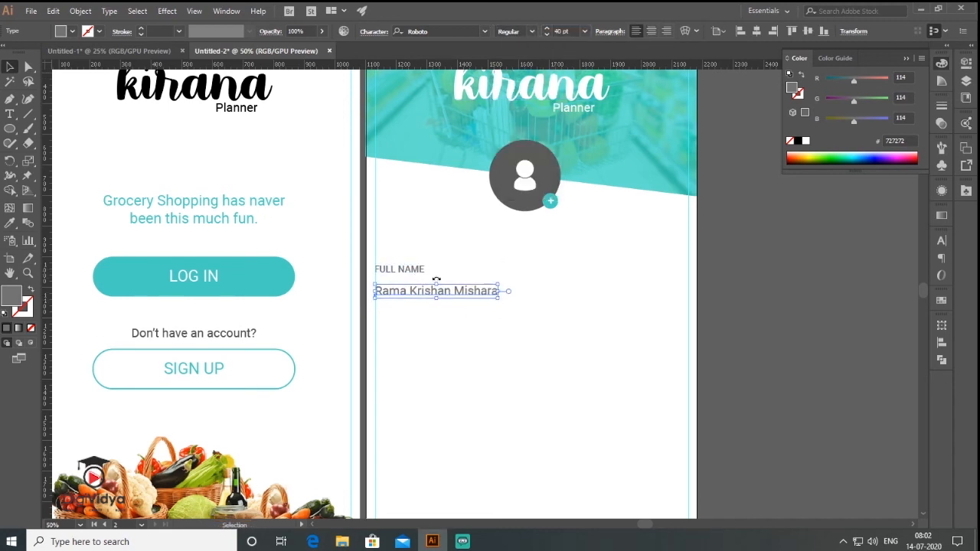
Draw a horizontal line with a 1 pt stroke beneath the sample name, spanning the two margin guides
key(backslash)
drag(375, 298, 689, 298)
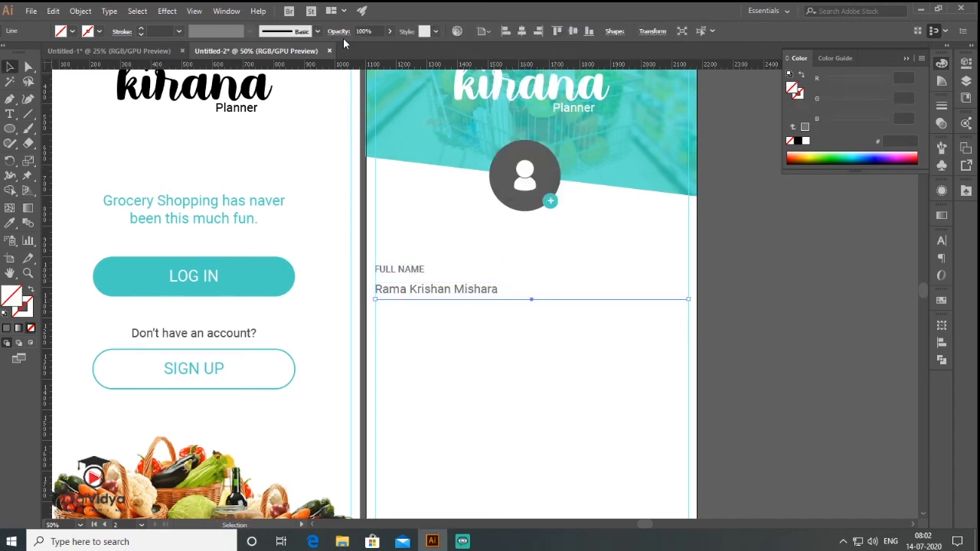
click(141, 29)
click(518, 320)
click(518, 299)
click(785, 188)
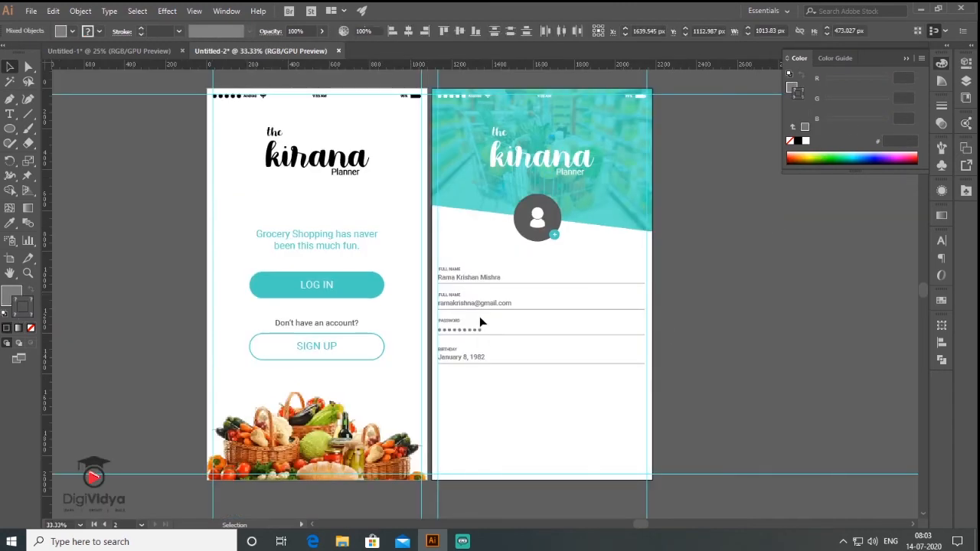
Copy the LOG IN button with its text from the welcome screen to below the form on the second screen
scroll(480, 316, up, 2)
click(409, 201)
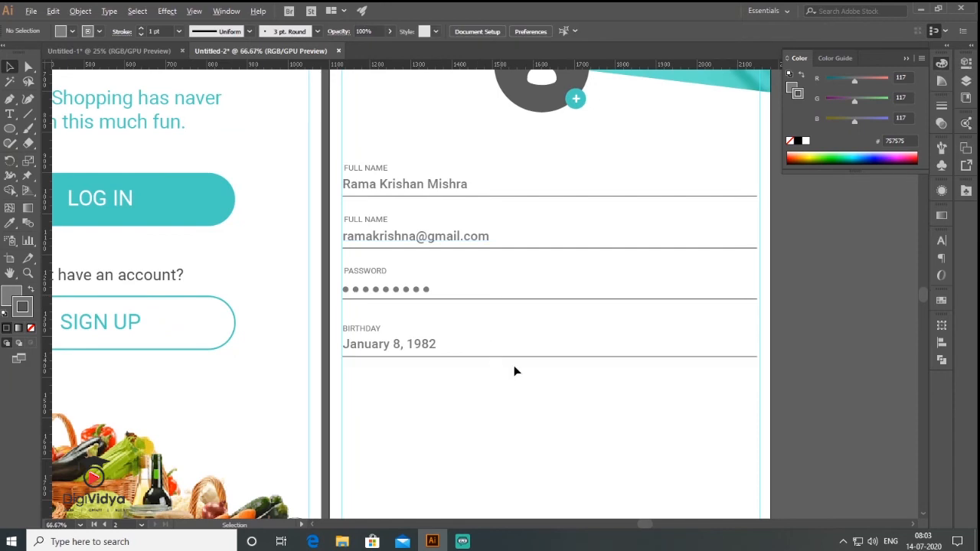
scroll(515, 372, down, 2)
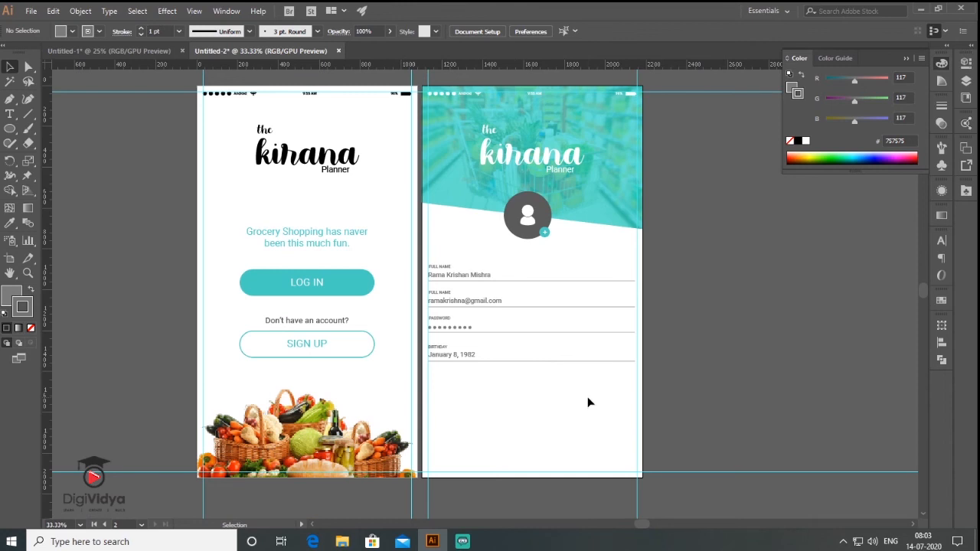
click(321, 285)
drag(450, 370, 562, 412)
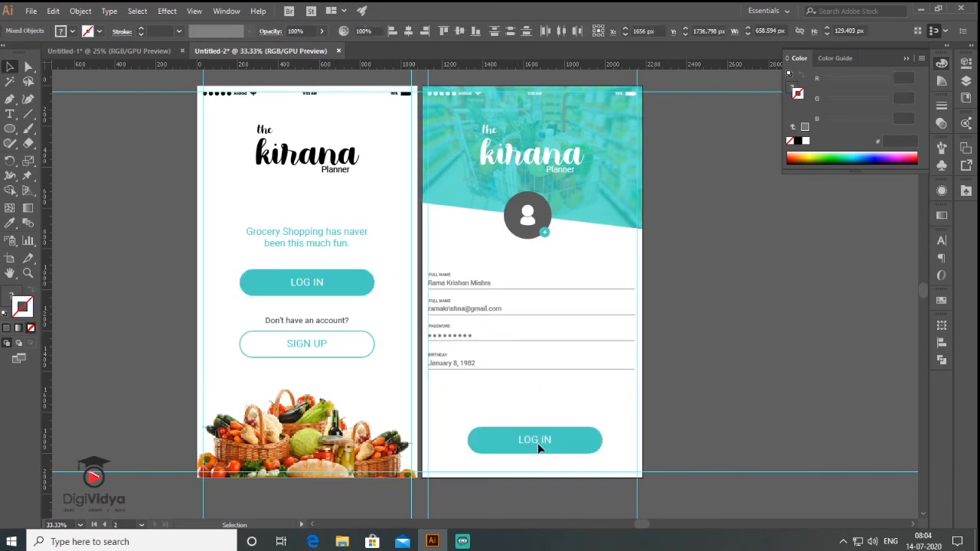
key(ctrl+shift+a)
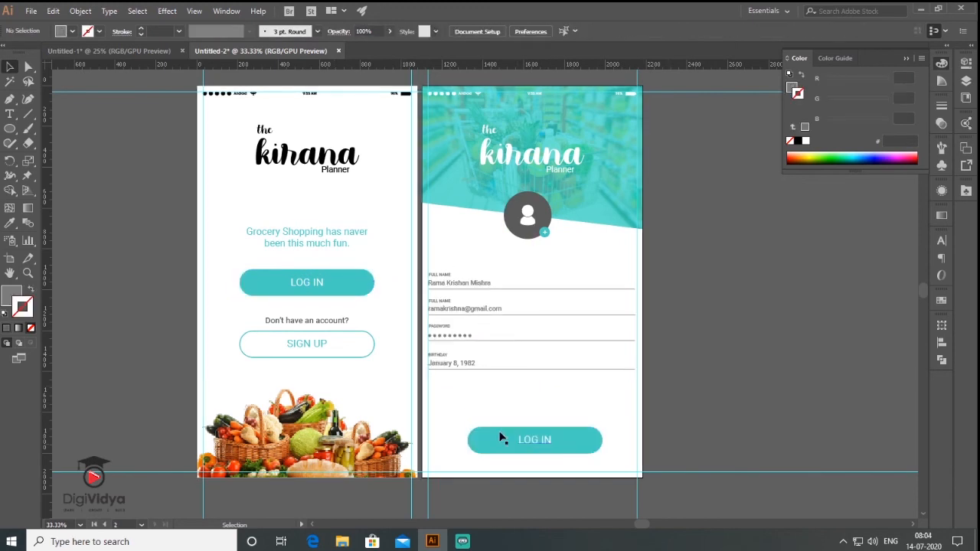
Change the copied button's text to "SIGN UP NOW!"
key(t)
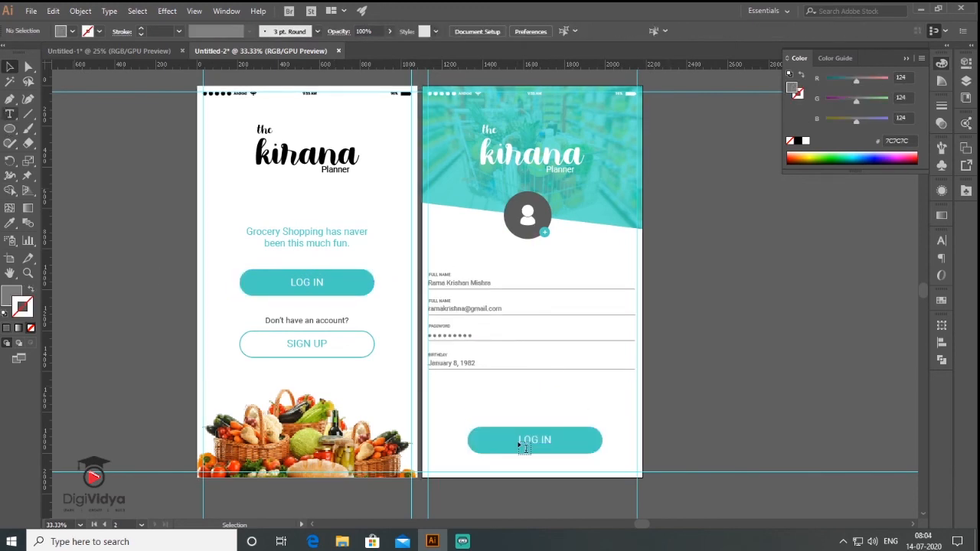
drag(519, 440, 626, 434)
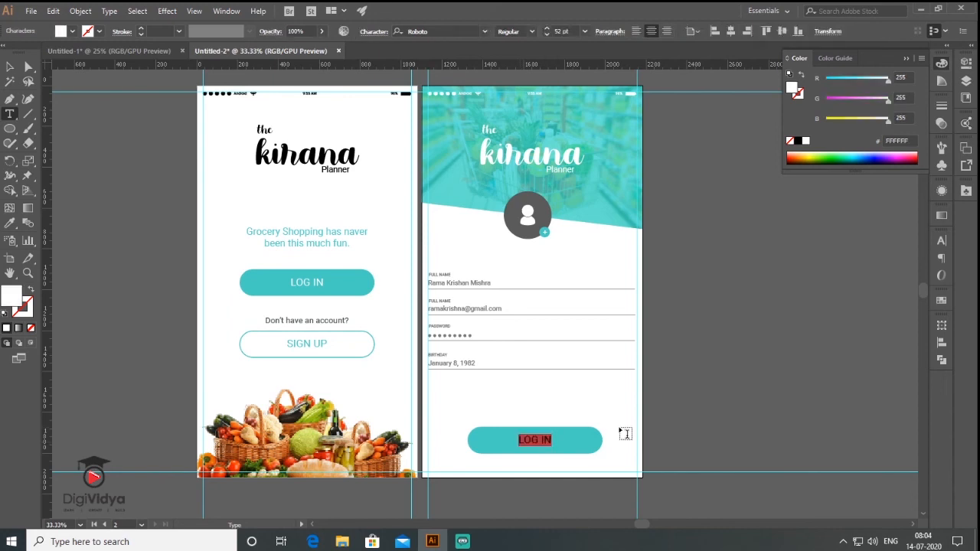
text(SIGN UP NOW!)
ctrl+click(459, 457)
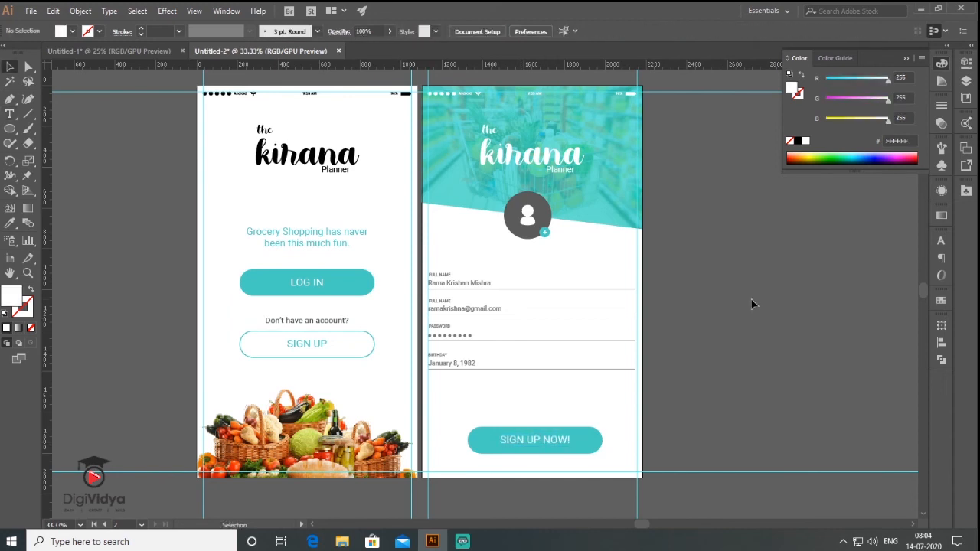
Add the text "Already have an account?" followed by a teal "LOGIN" beneath the SIGN UP NOW! button
click(445, 459)
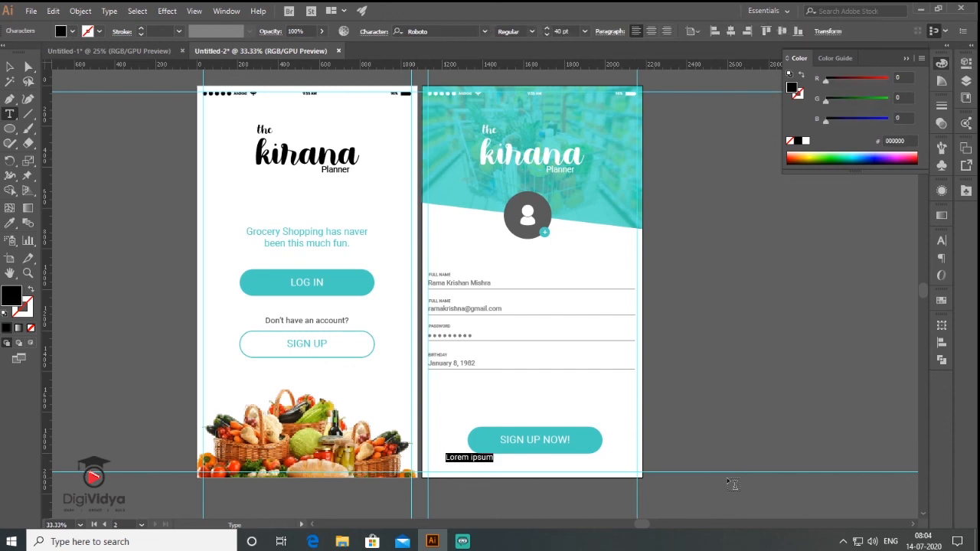
text(Already have an acco)
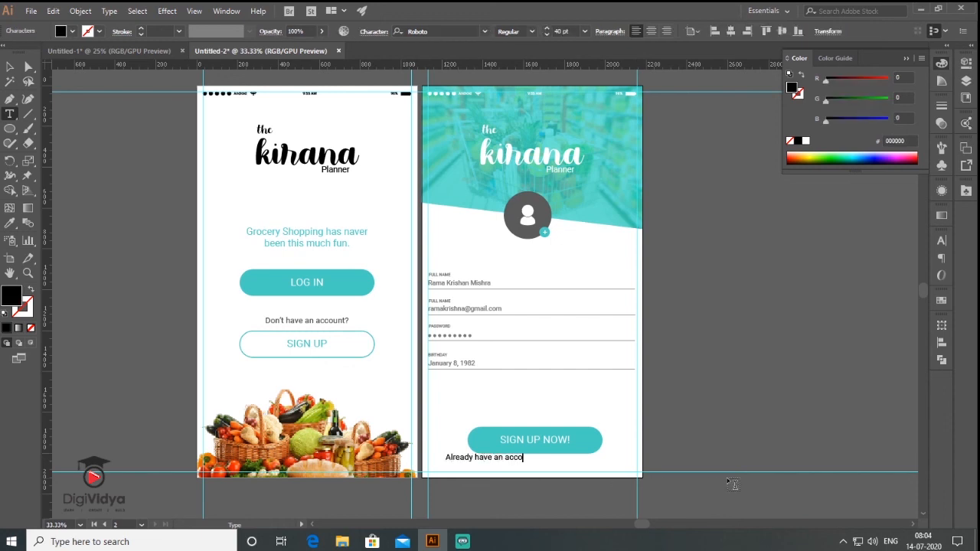
click(546, 28)
drag(542, 458, 564, 468)
click(9, 223)
click(268, 283)
click(10, 67)
drag(600, 460, 456, 465)
Recolour "Already have an account?" with the profile circle's dark grey and move LOGIN slightly closer to it
double_click(575, 464)
click(9, 223)
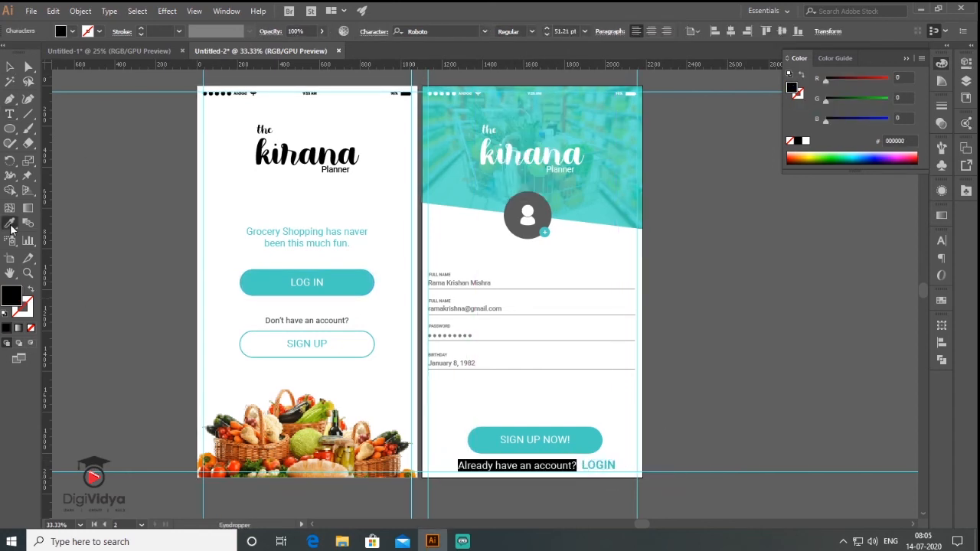
click(515, 211)
key(v)
click(609, 495)
scroll(608, 494, up, 2)
click(613, 448)
mouse_move(598, 448)
mouse_down()
mouse_move(635, 444)
mouse_move(588, 450)
mouse_up()
click(753, 409)
scroll(735, 398, down, 3)
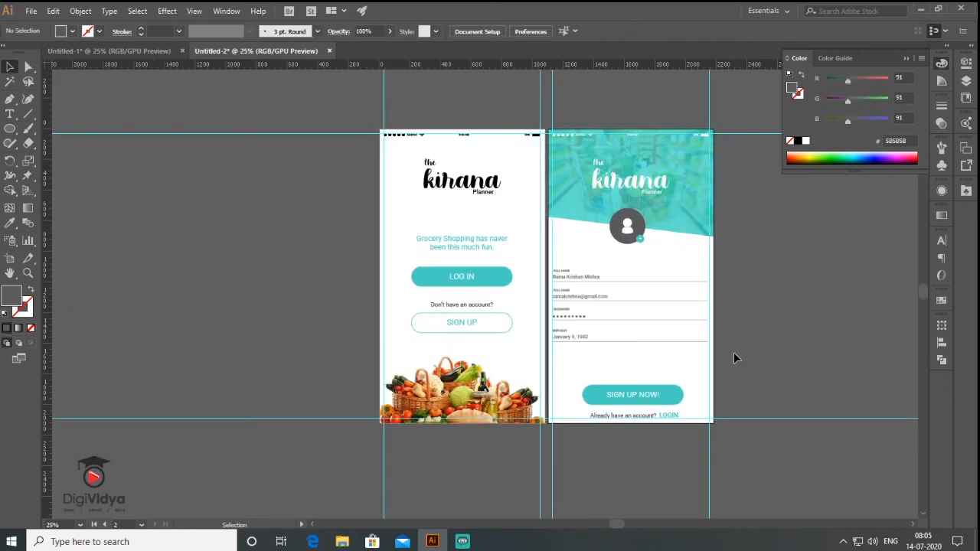
Duplicate Artboard 1 and Artboard 2 together with their artwork
drag(769, 314, 667, 332)
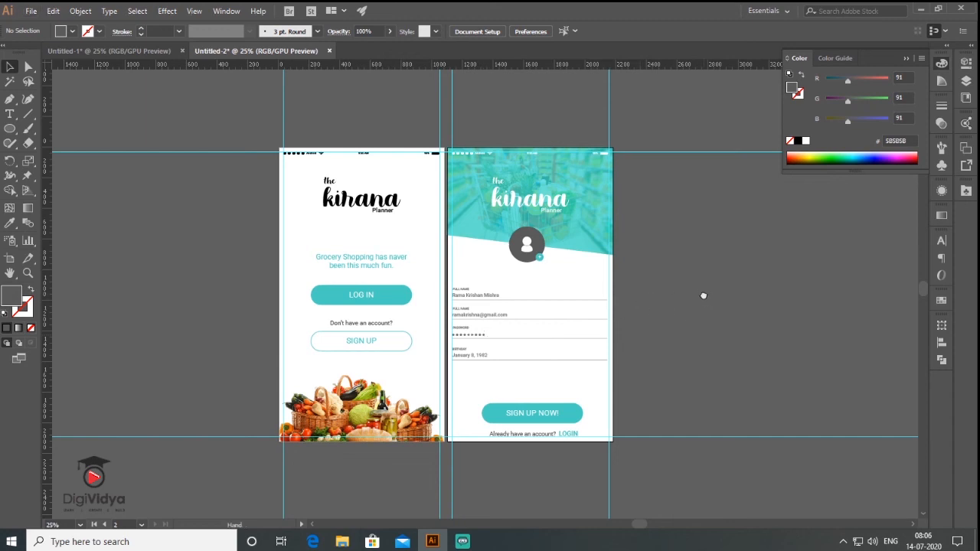
drag(701, 292, 523, 243)
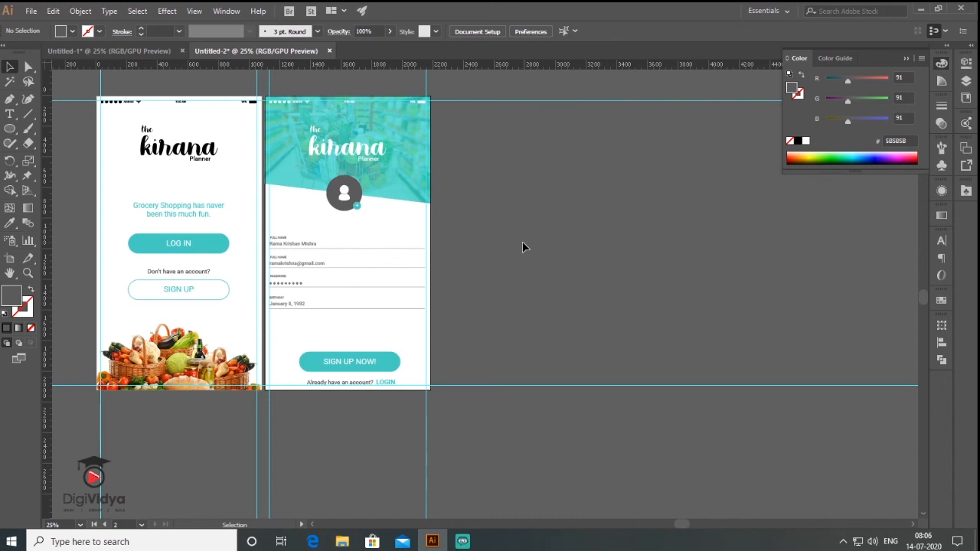
click(966, 151)
click(879, 161)
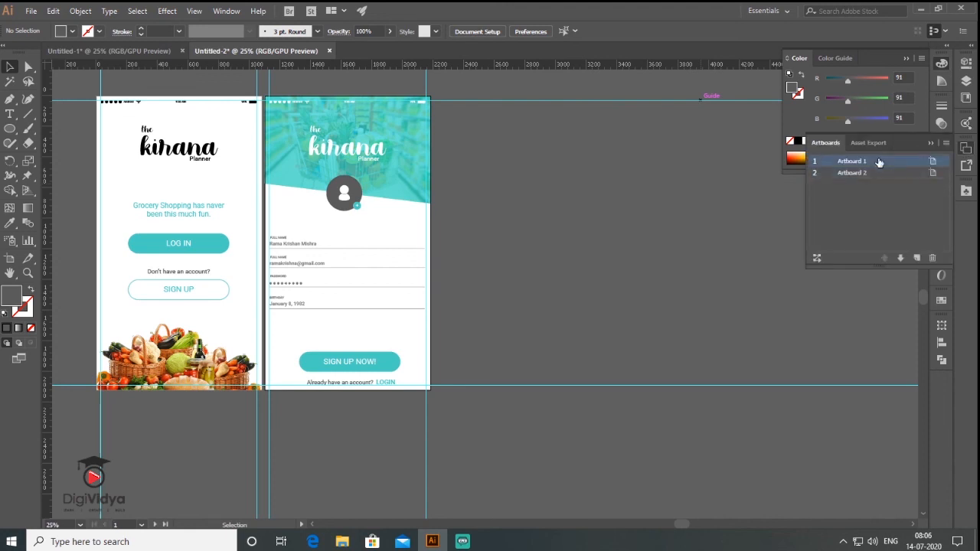
shift+click(878, 173)
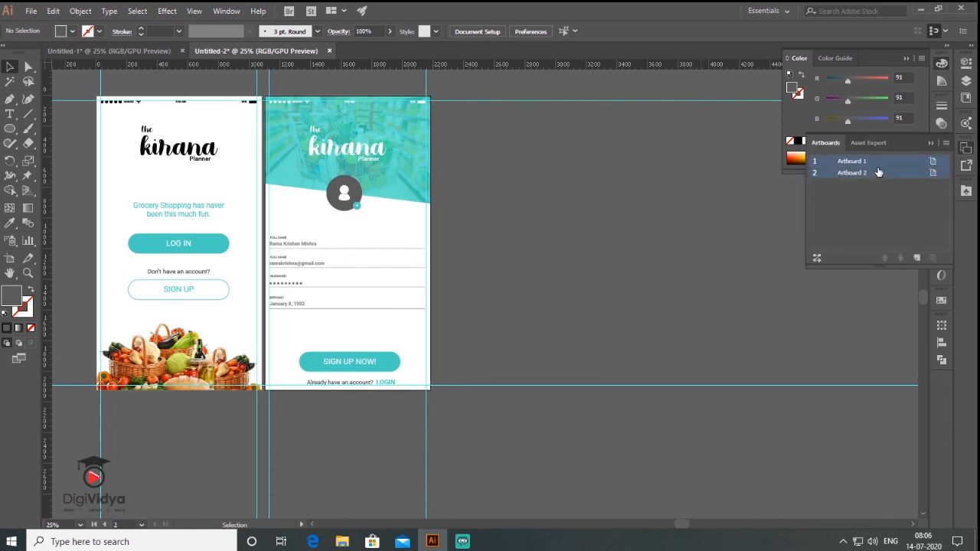
click(918, 258)
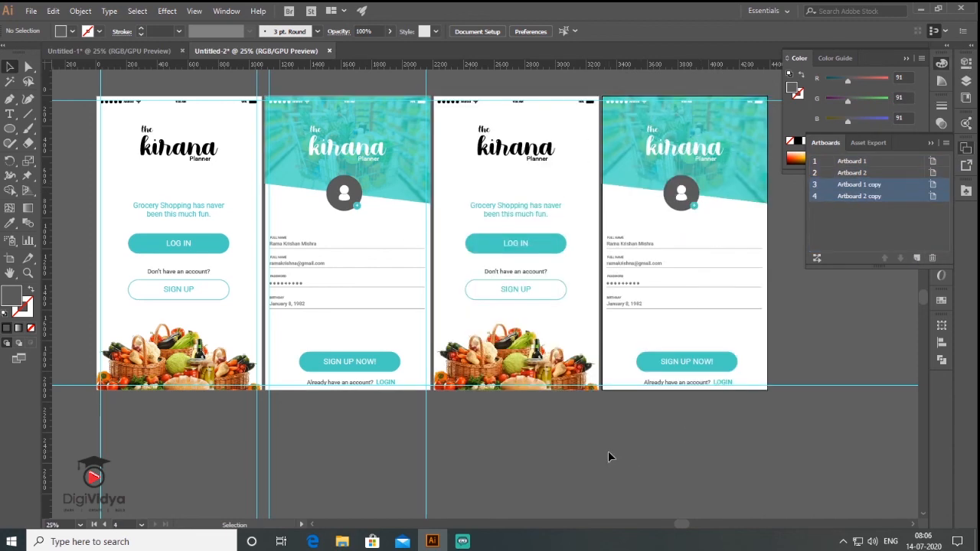
Fill the LOG IN button, SIGN UP text and SIGN UP NOW! button on the copied artboards with orange FF6700
drag(659, 453, 610, 458)
click(488, 242)
shift+click(678, 362)
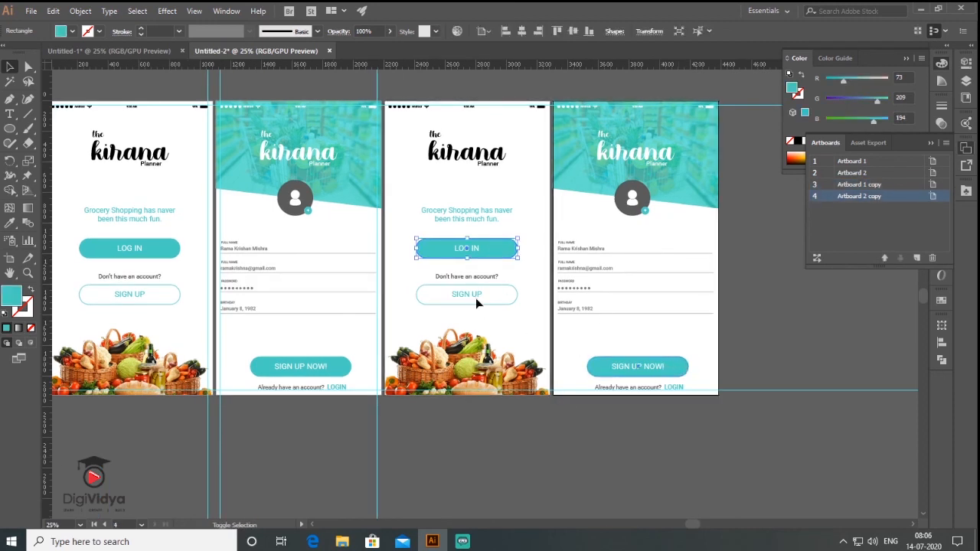
shift+click(475, 298)
shift+click(646, 211)
double_click(12, 295)
text(FF6700)
click(786, 205)
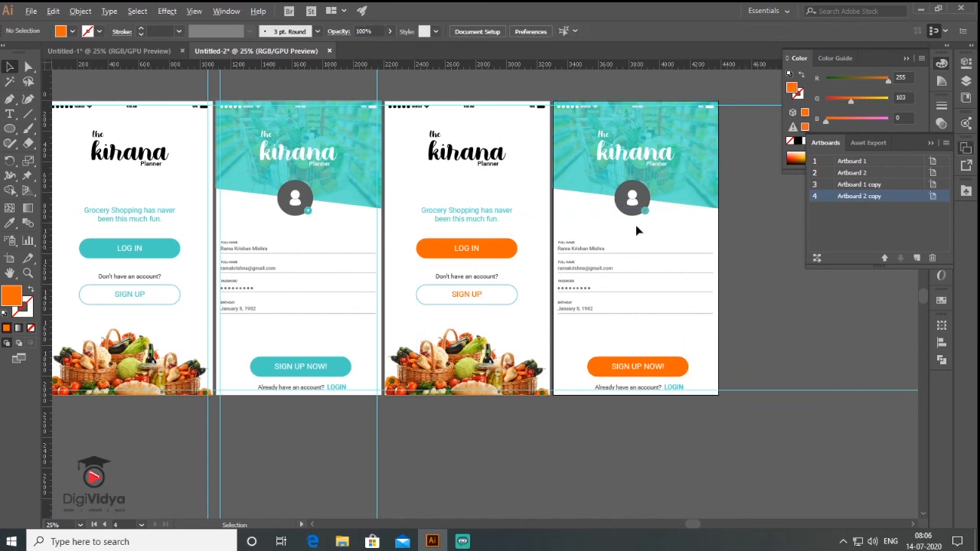
Recolour the slanted header overlay on the copied sign-up screen with the LOG IN button's orange
scroll(638, 229, up, 3)
click(806, 141)
scroll(397, 275, down, 2)
right_click(597, 196)
click(631, 298)
click(611, 207)
key(i)
click(337, 279)
key(v)
drag(611, 193, 610, 221)
click(639, 430)
Change the outline of the copied welcome screen's SIGN UP button to the LOG IN button's orange
click(286, 329)
key(i)
click(337, 280)
key(shift+x)
Recolour the copied welcome screen's tagline and the copied sign-up screen's LOGIN text with the same orange
ctrl+click(365, 257)
ctrl+click(345, 230)
click(351, 277)
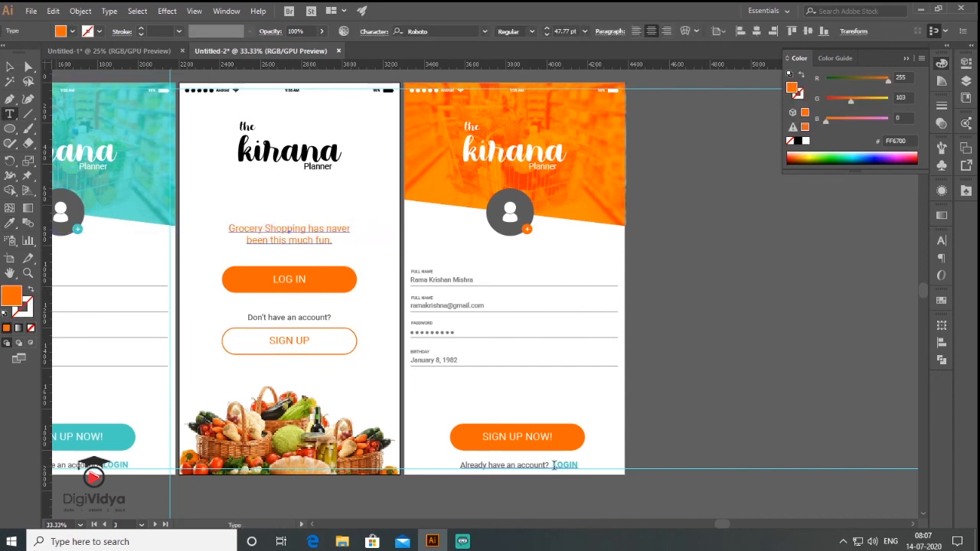
ctrl+click(560, 465)
click(337, 279)
key(v)
click(728, 313)
scroll(554, 326, down, 2)
drag(663, 315, 631, 233)
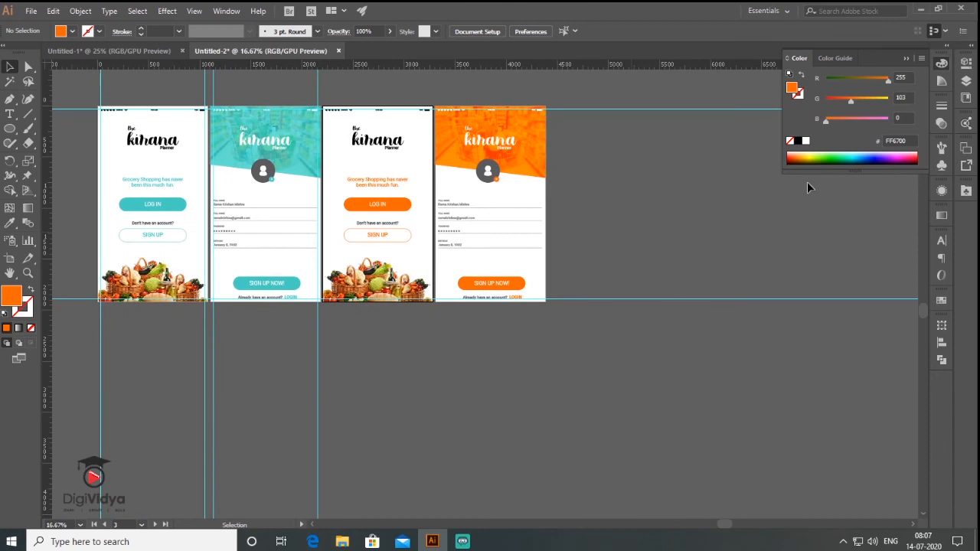
Duplicate the two orange artboards, Artboard 1 copy and Artboard 2 copy, together with their artwork
click(967, 147)
shift+click(884, 199)
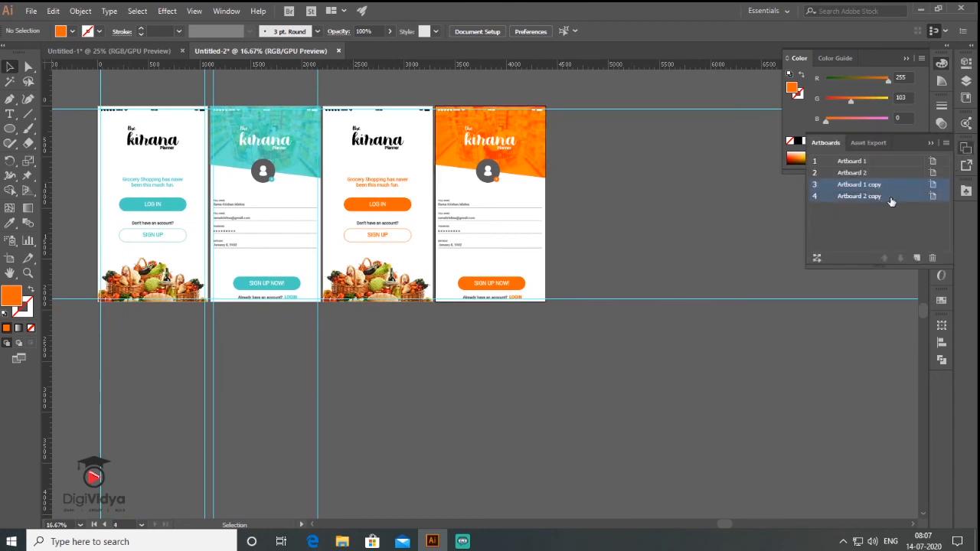
click(919, 258)
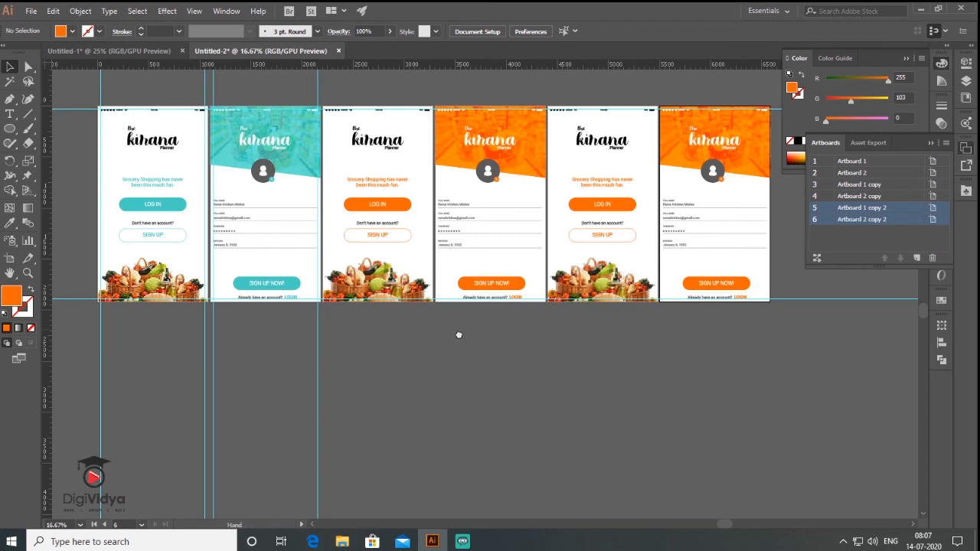
Fill the tagline, LOG IN button, SIGN UP text, SIGN UP NOW! button and avatar badge on the newest artboards with green 00AF25
drag(459, 335, 411, 339)
key(a)
click(545, 244)
shift+click(559, 191)
shift+click(571, 213)
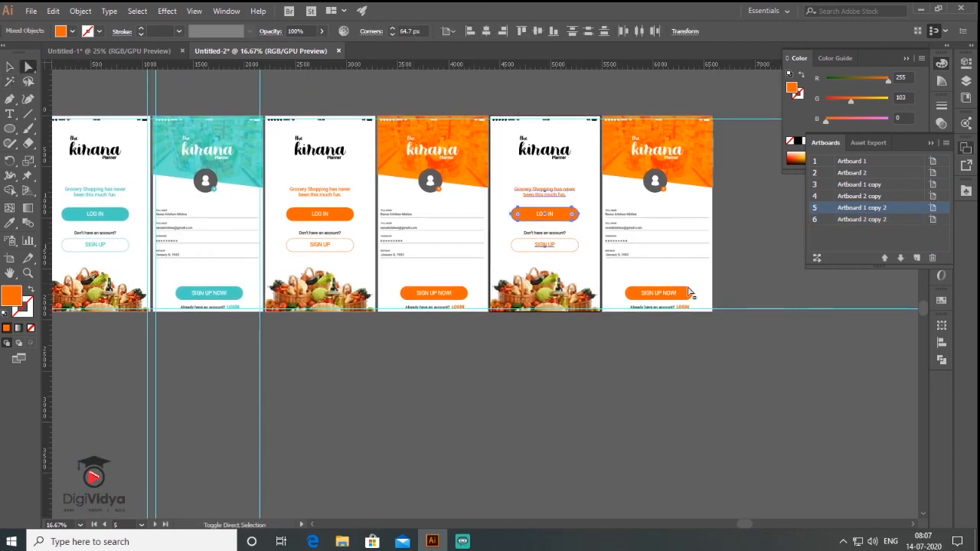
shift+click(688, 293)
scroll(681, 193, up, 3)
shift+click(632, 187)
double_click(11, 296)
click(678, 318)
drag(678, 318, 678, 303)
click(651, 250)
click(788, 204)
Fill the plus sign on the newest sign-up screen's avatar badge with white
click(635, 191)
click(802, 149)
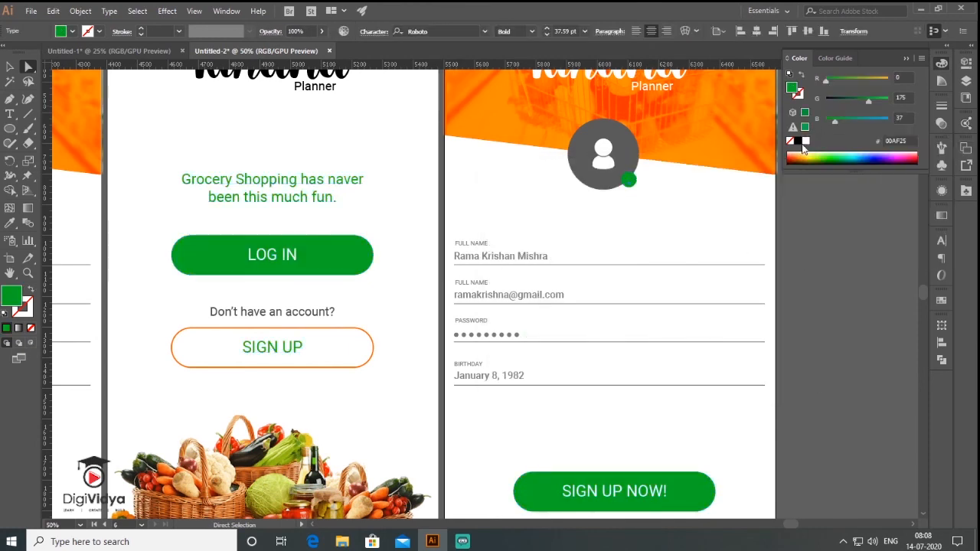
click(513, 412)
Recolour the slanted header overlay on the newest sign-up screen with the LOG IN button's green
scroll(513, 412, down, 1)
click(657, 230)
key(i)
click(353, 307)
key(v)
mouse_move(658, 201)
mouse_down()
mouse_move(663, 222)
mouse_move(657, 191)
mouse_move(659, 204)
mouse_up()
click(808, 239)
Change the outline of the newest welcome screen's SIGN UP button to the LOG IN button's green
click(401, 380)
key(shift+x)
key(i)
click(352, 307)
key(shift+x)
key(v)
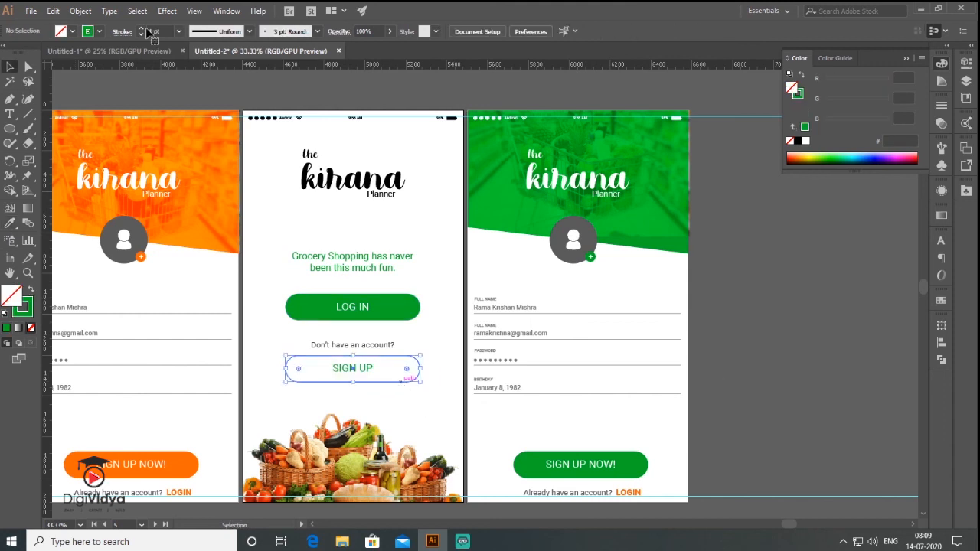
Recolour the LOGIN text at the foot of the newest sign-up screen with the same green
drag(620, 485, 606, 343)
click(610, 348)
key(i)
click(382, 164)
key(v)
click(718, 395)
Collapse the colour settings and look over the teal, orange and green screen variants side by side
scroll(718, 394, down, 2)
drag(441, 324, 548, 295)
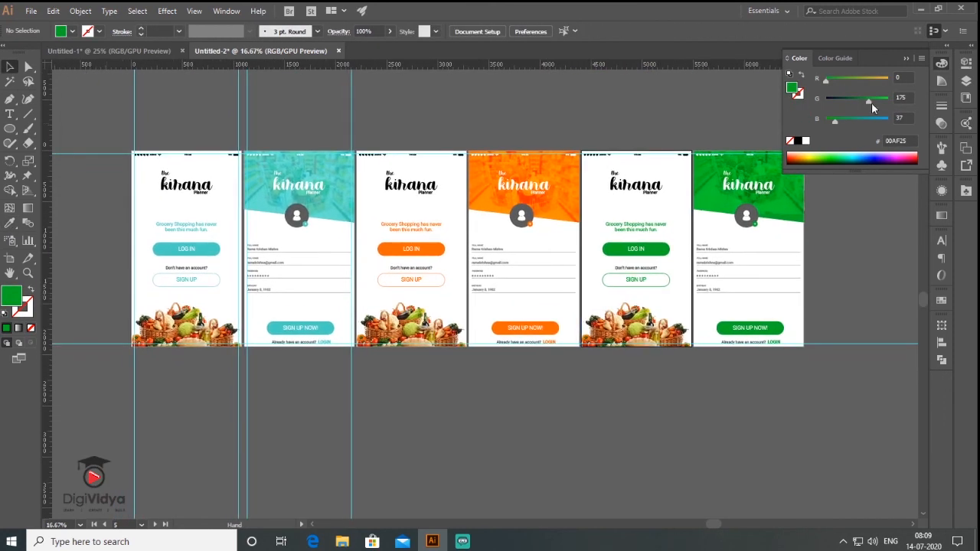
click(907, 59)
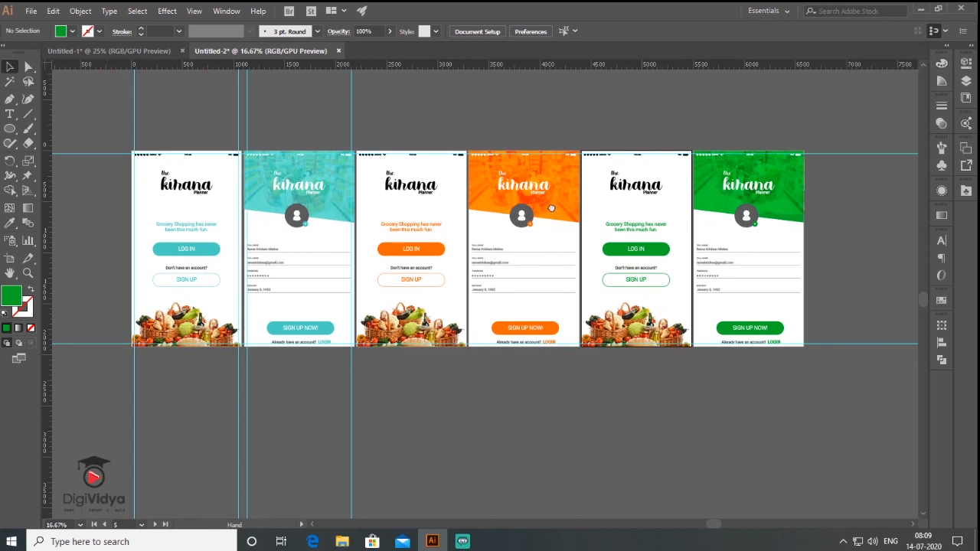
drag(550, 208, 559, 195)
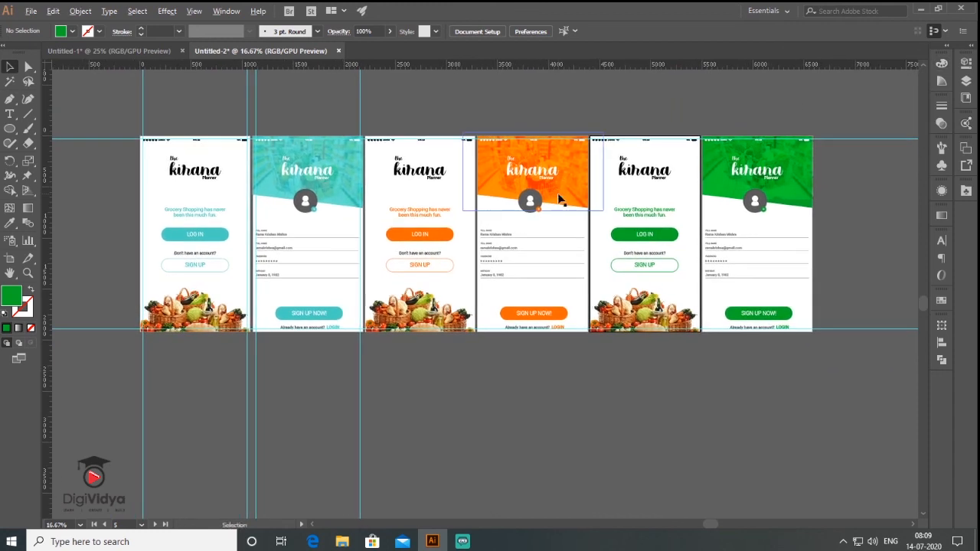
scroll(560, 199, up, 1)
drag(364, 219, 499, 195)
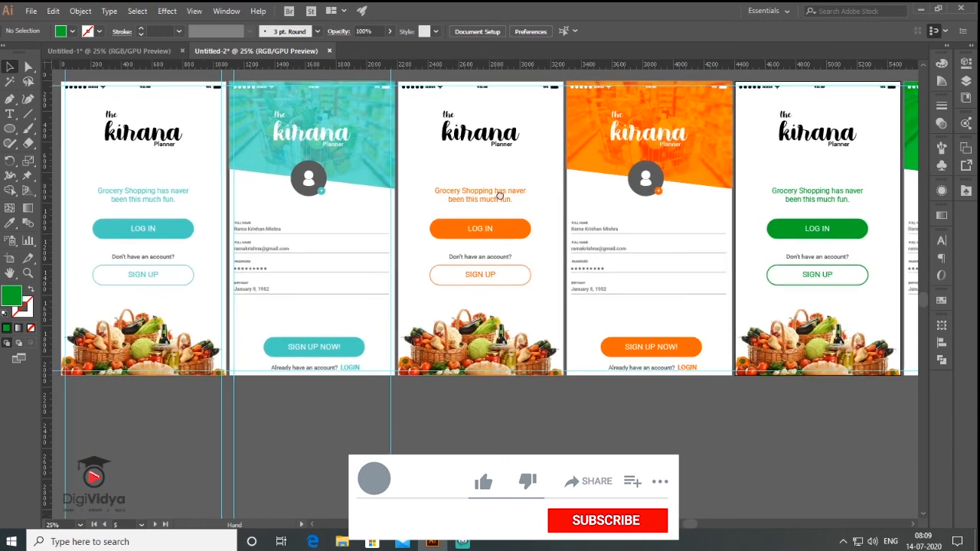
drag(679, 416, 574, 413)
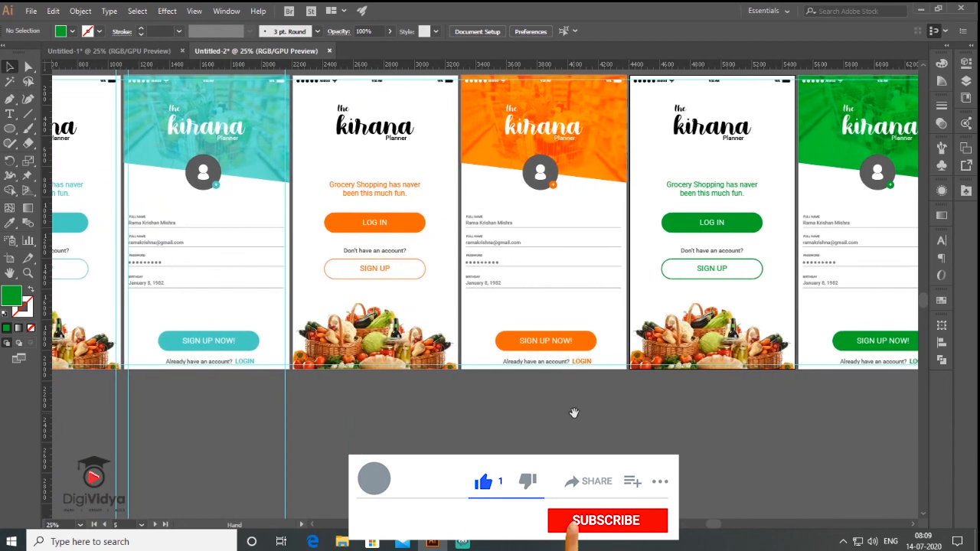
drag(672, 416, 543, 421)
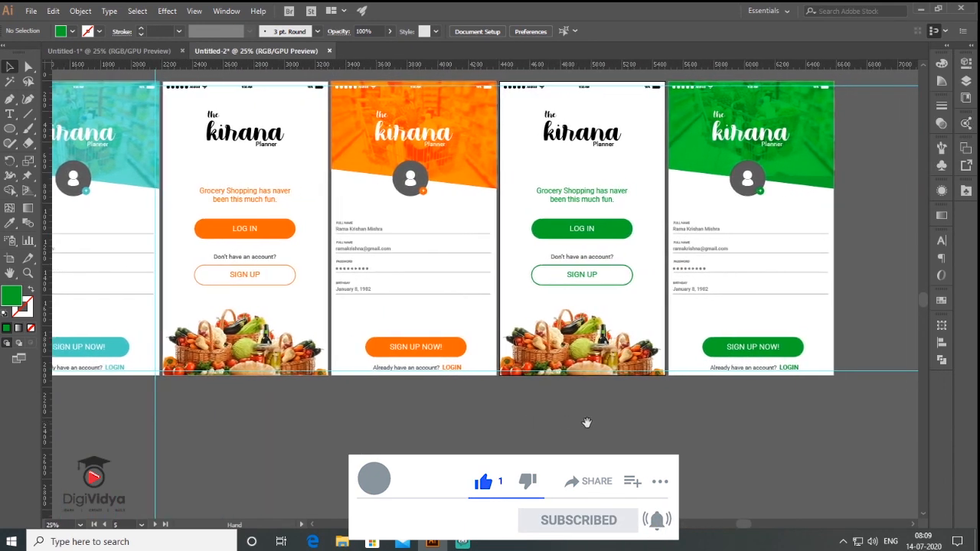
drag(698, 421, 651, 425)
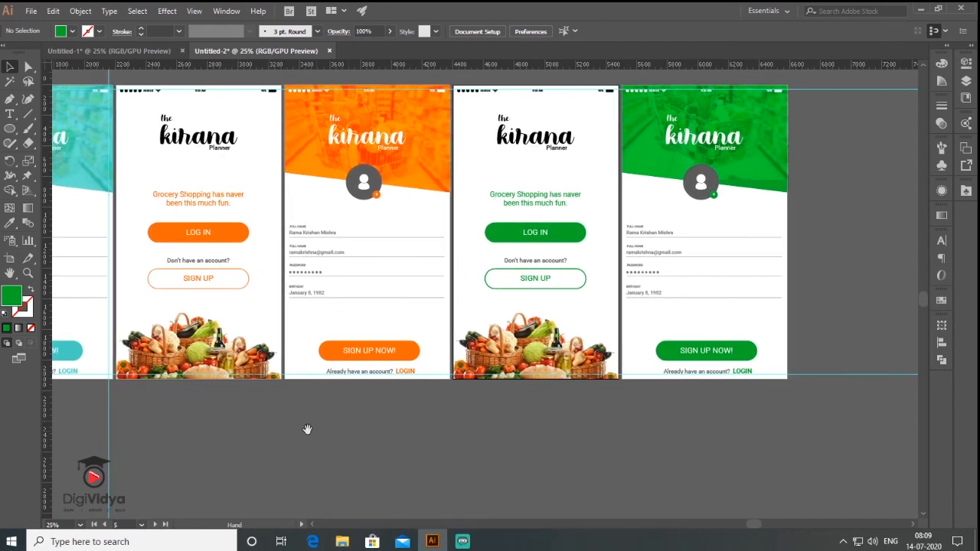
drag(324, 431, 477, 431)
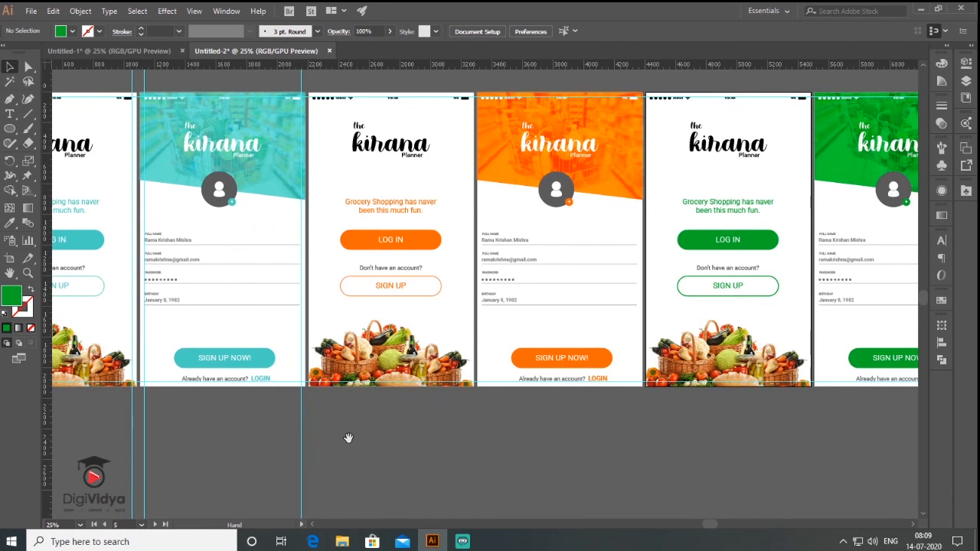
drag(353, 439, 426, 435)
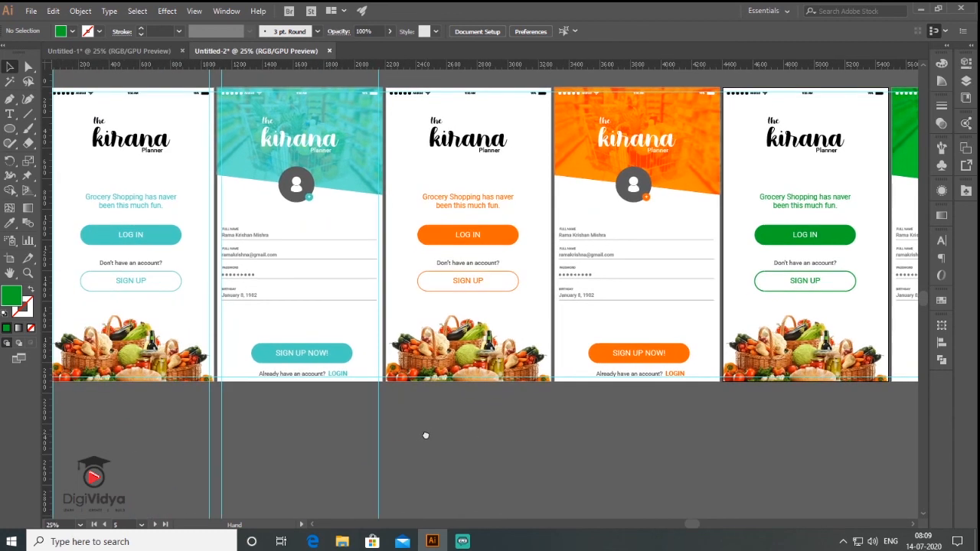